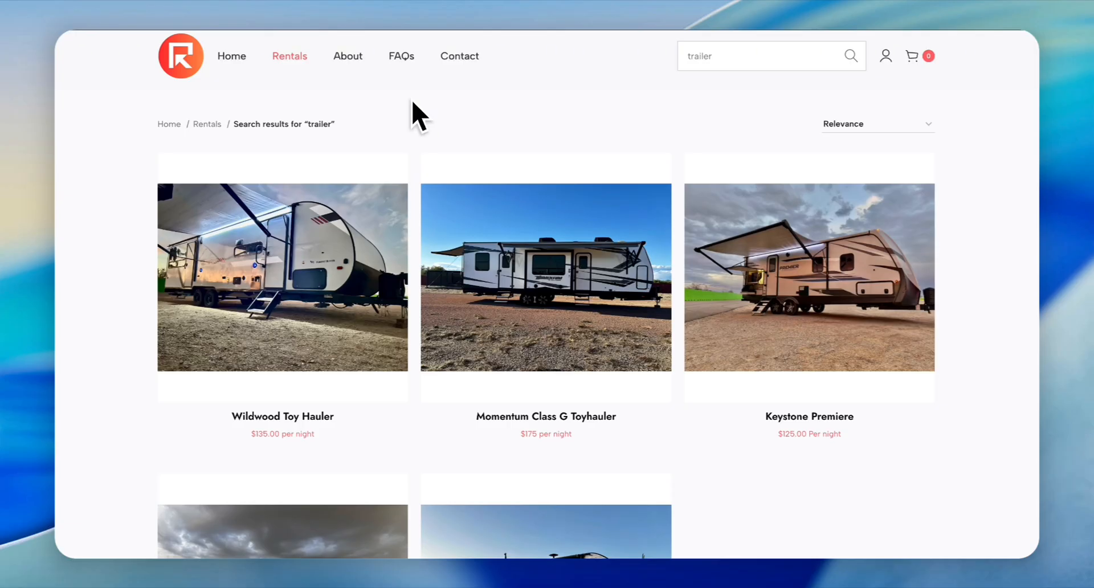
Step: Switch from the storefront to the store's admin dashboard and open the Date Ranges settings
click(152, 20)
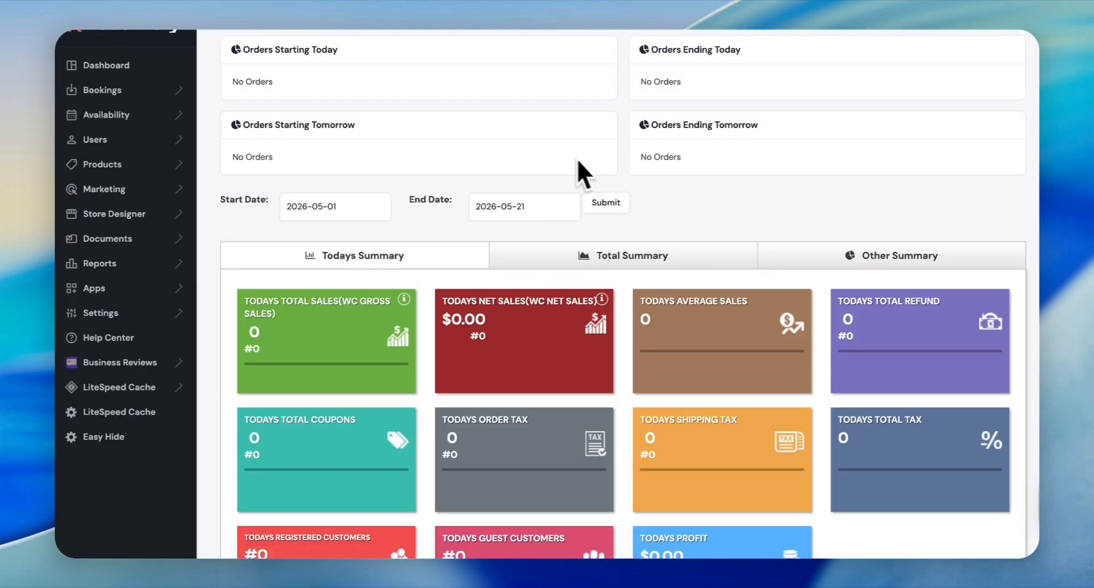
click(111, 313)
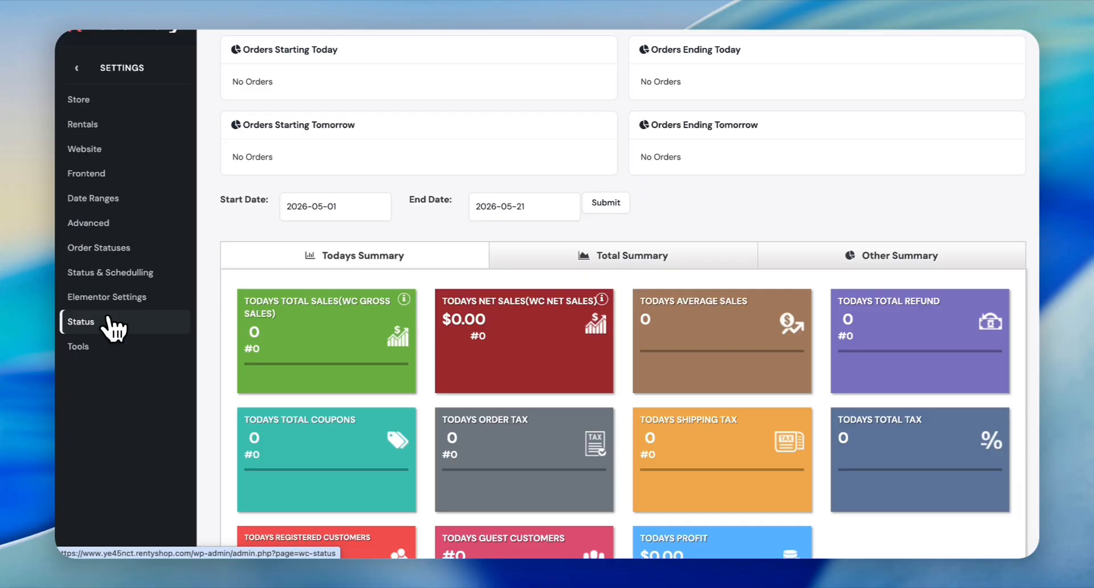
click(114, 214)
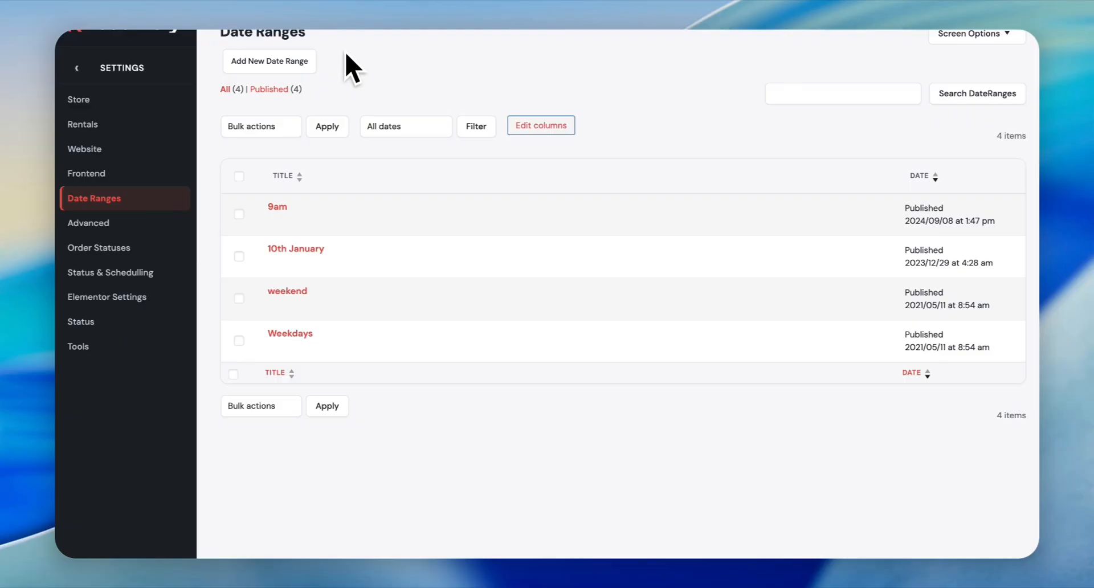
Step: Start a new date range and title it "4th July Weekend"
click(301, 67)
text(4)
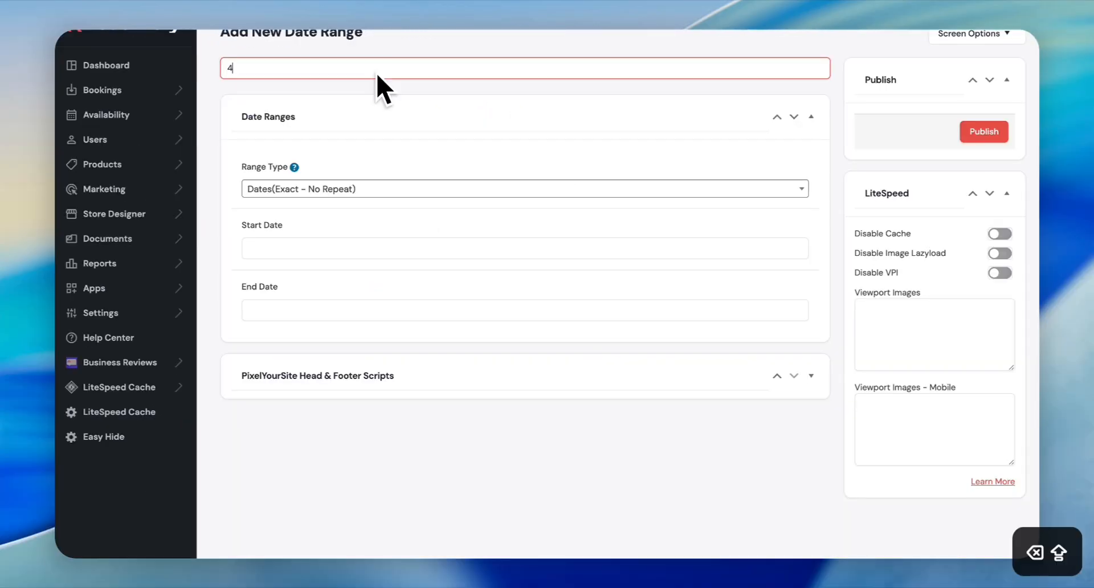
text(th July W)
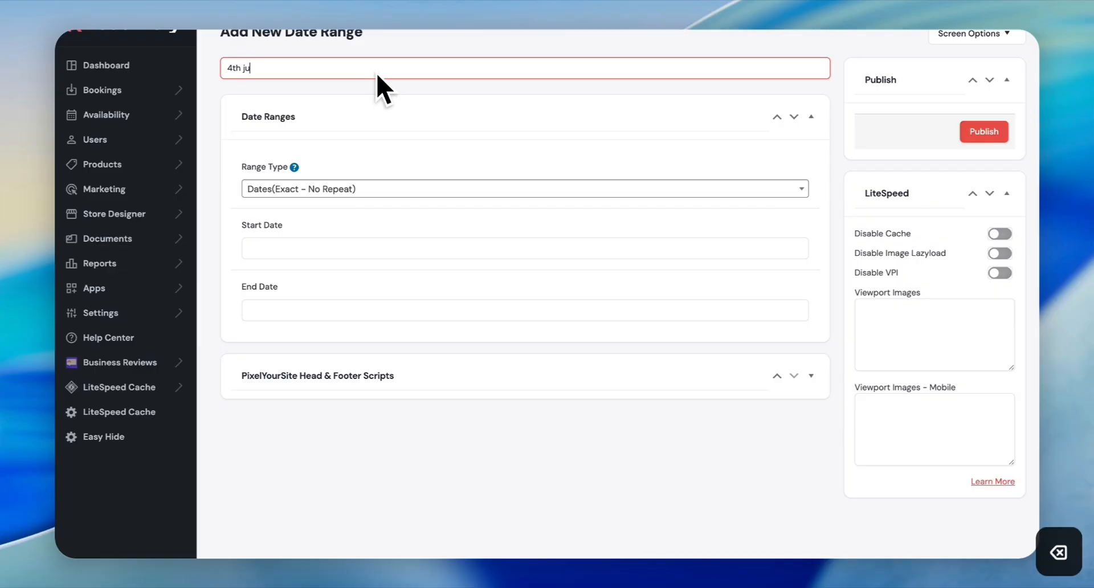
text(eekend)
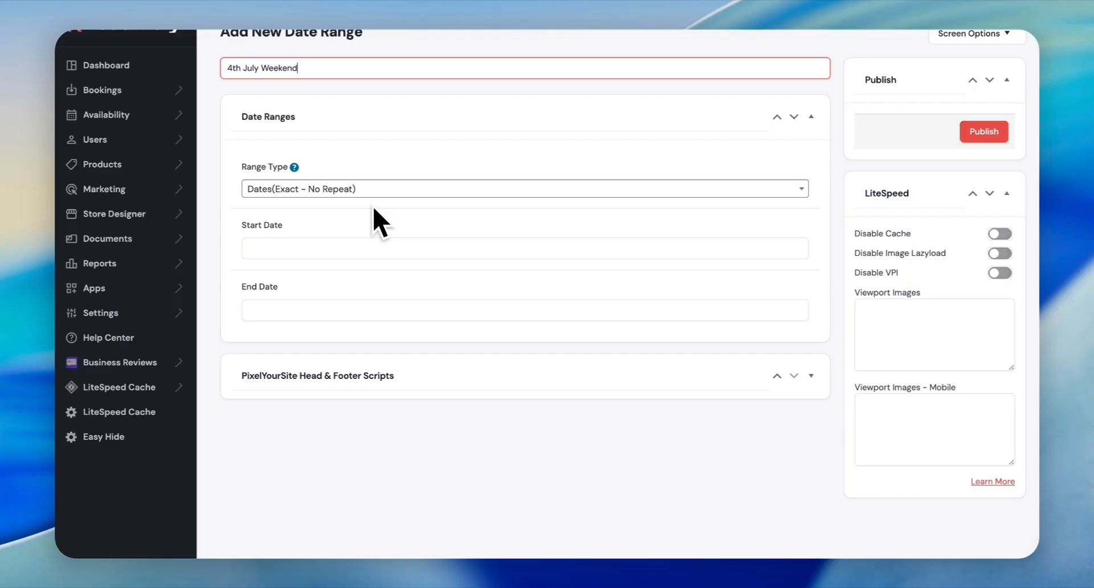
Step: Set the date range's start date to 2026-07-04
click(281, 248)
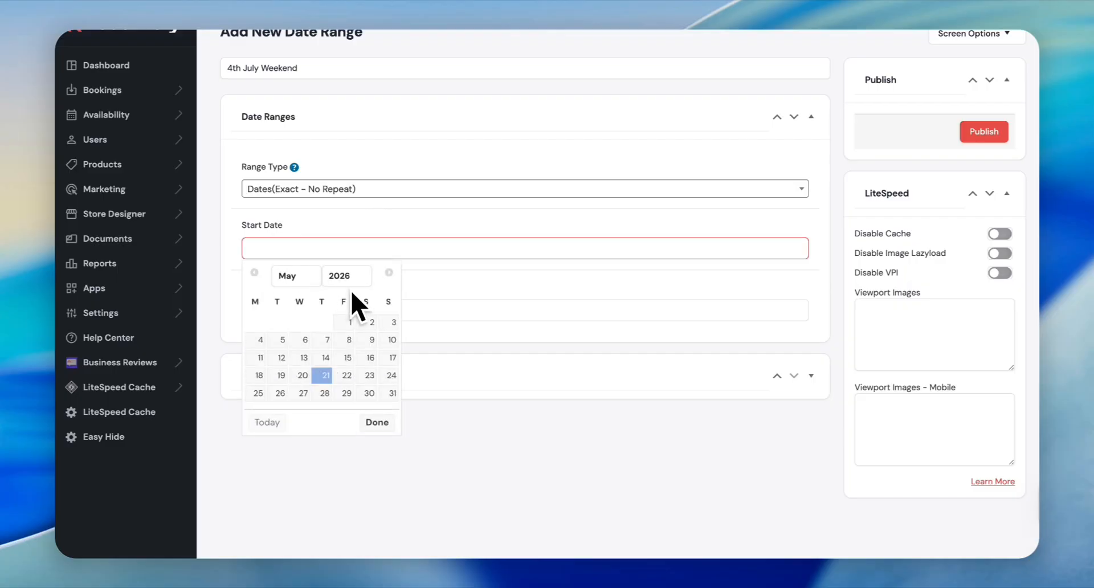
click(389, 273)
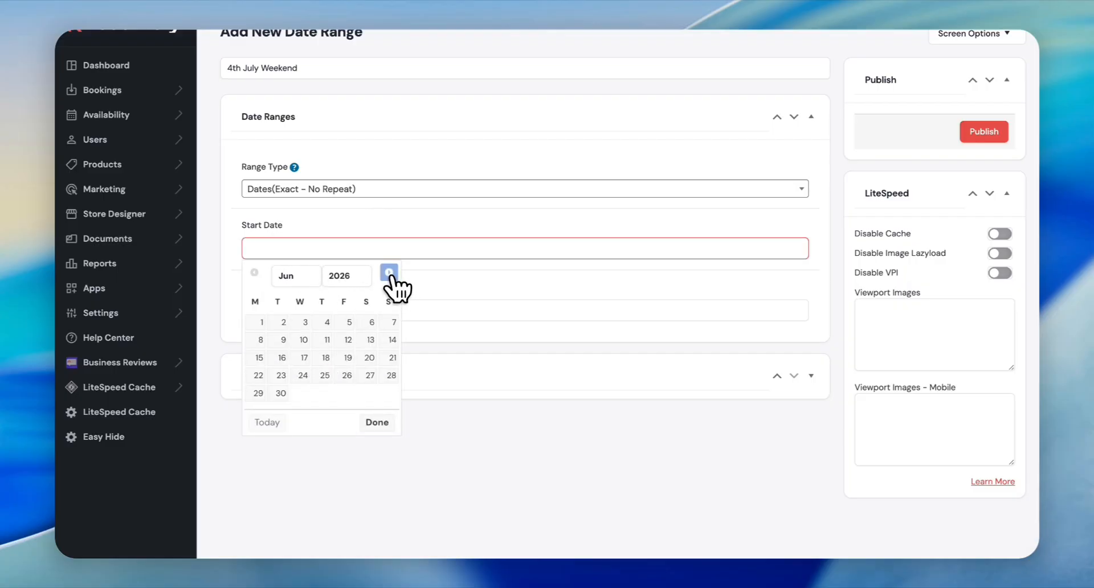
click(390, 272)
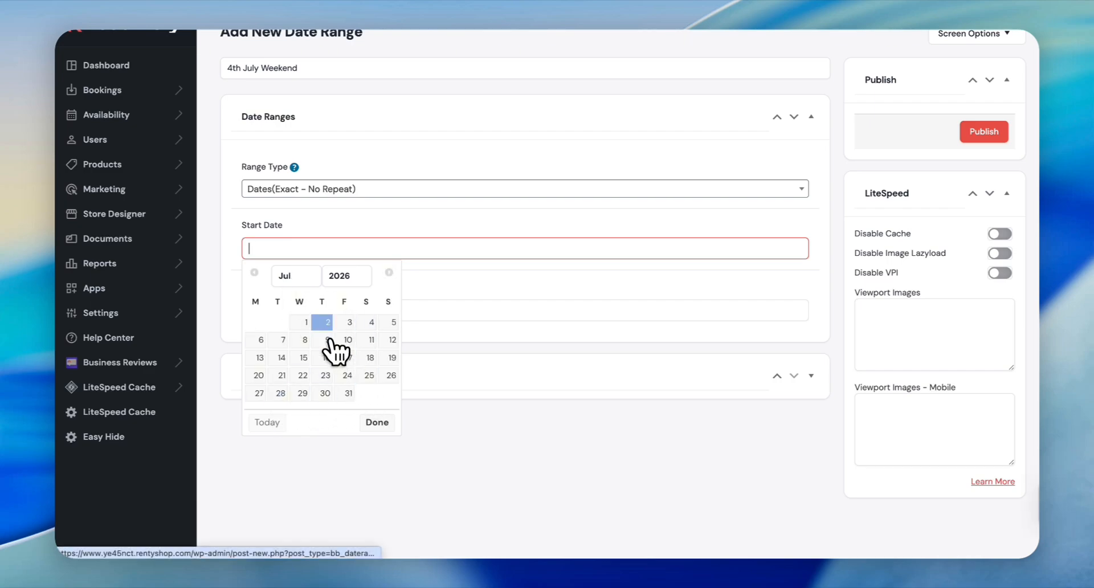
click(367, 323)
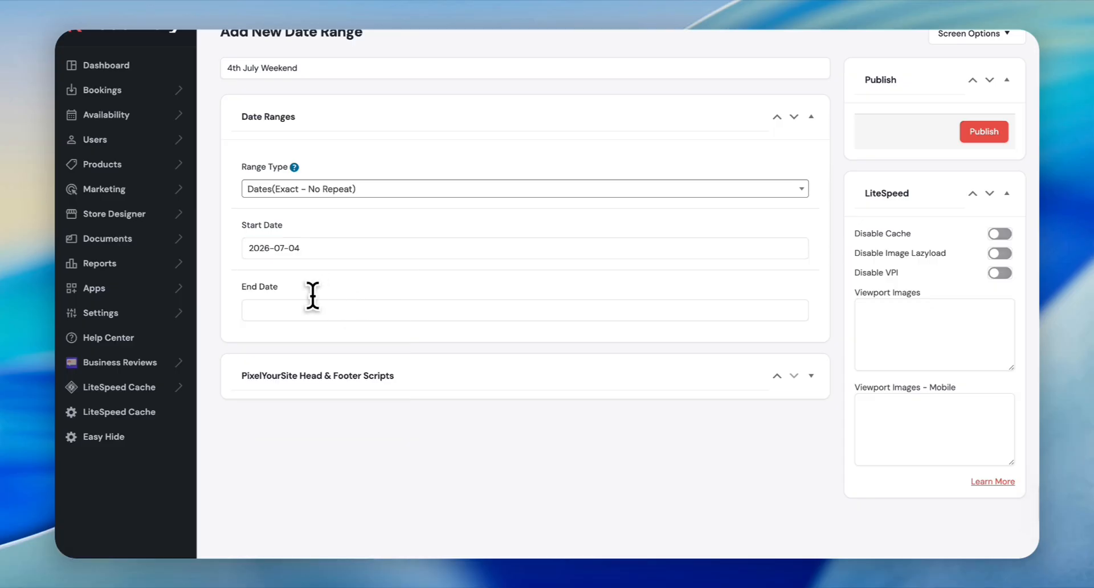
Step: Set the end date to 2026-07-06 and publish the date range
click(286, 311)
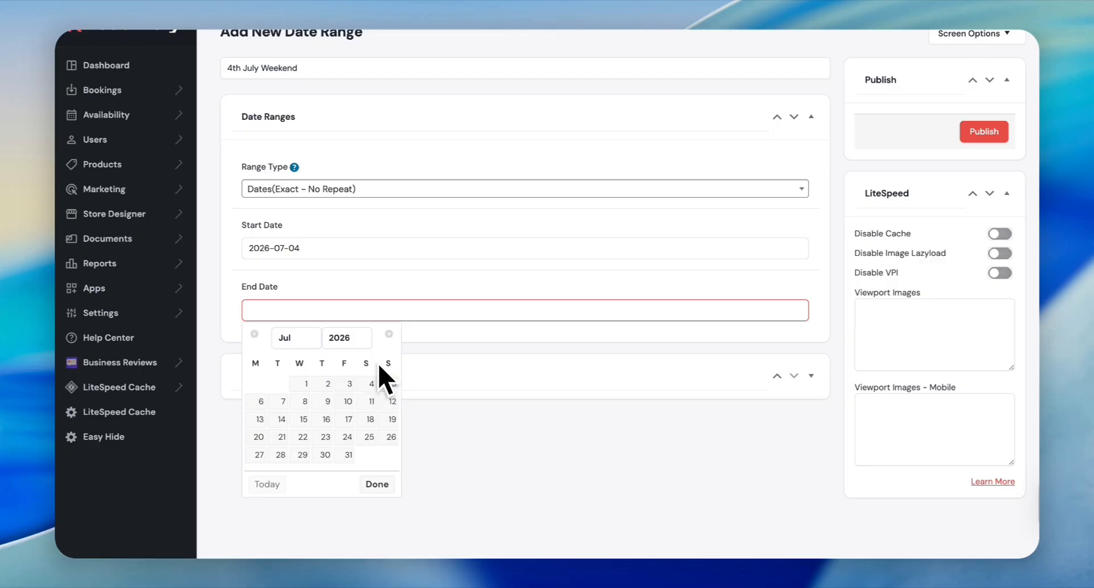
click(260, 406)
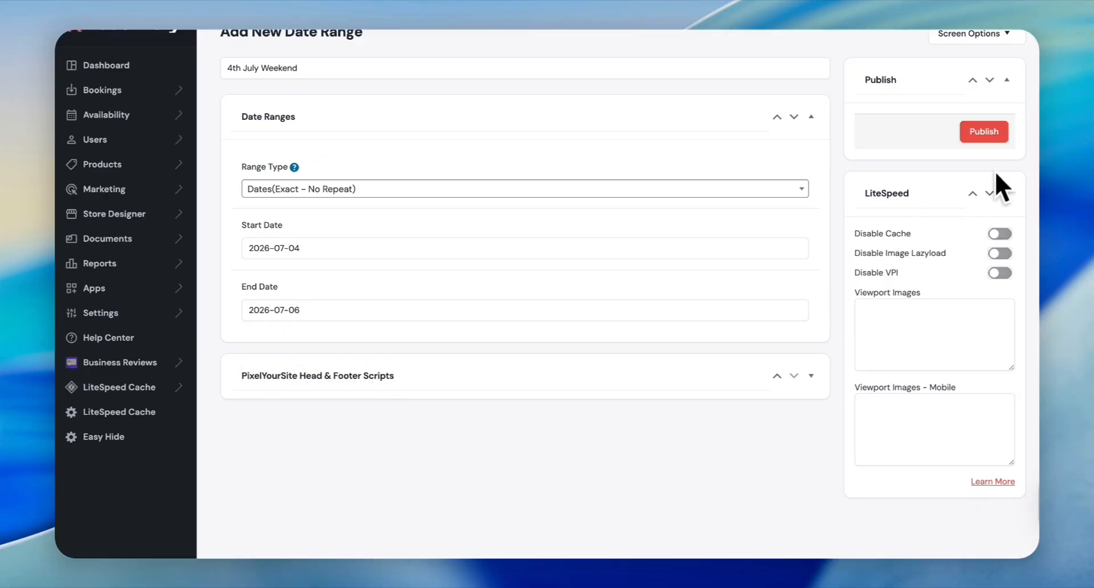
click(981, 132)
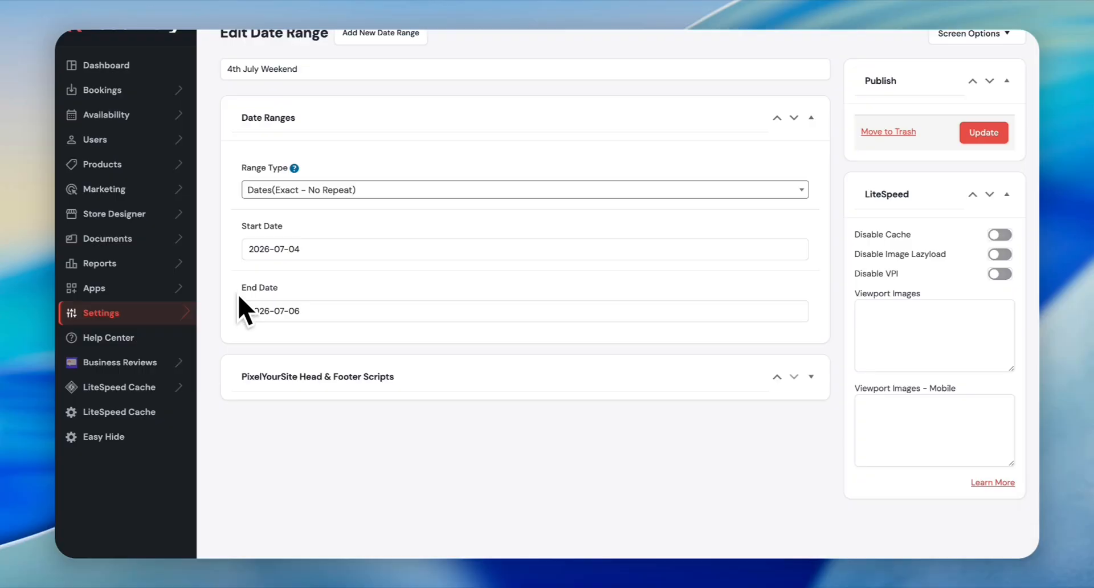
Step: Open the Advanced Dates section of the rental general settings
click(136, 320)
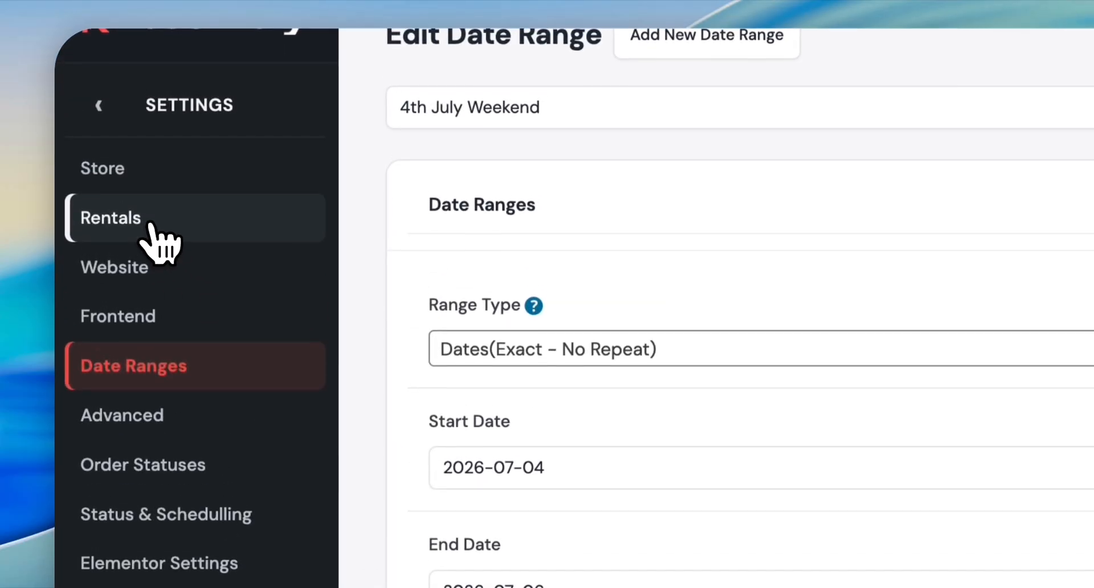
click(149, 217)
scroll(619, 333, down, 8)
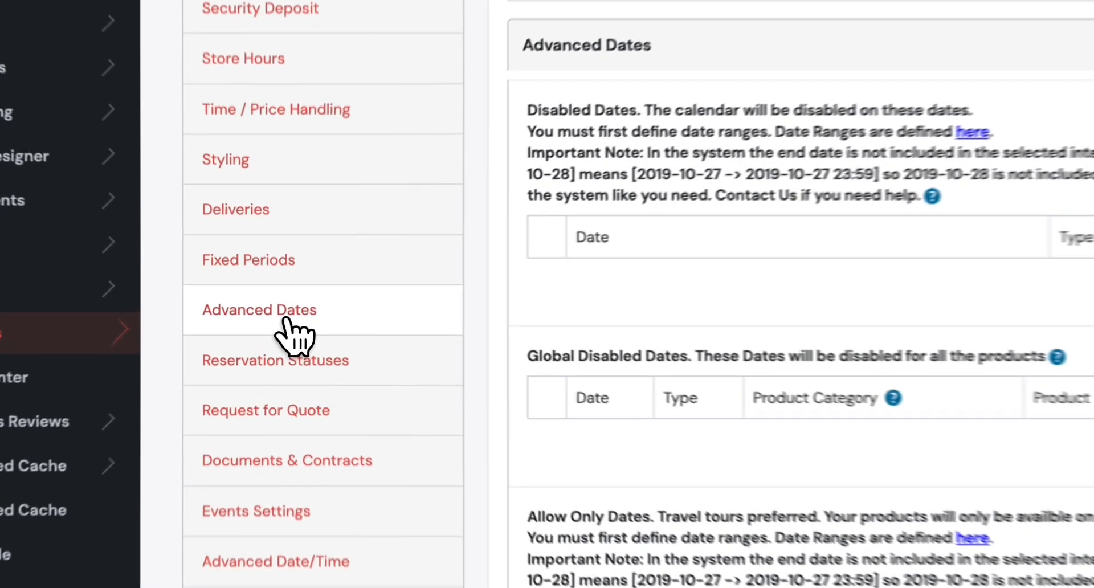
click(279, 305)
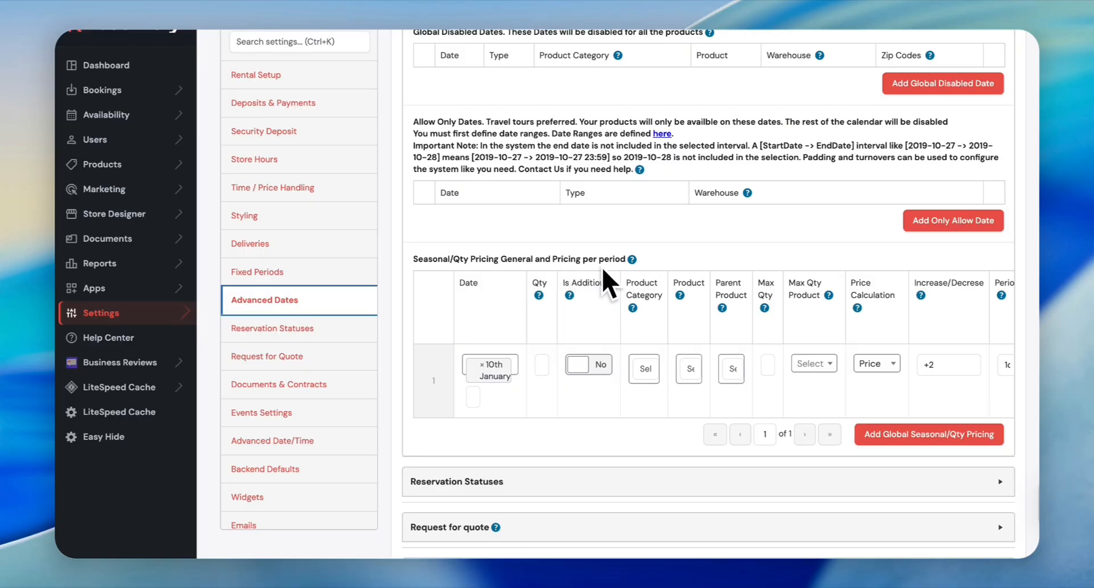
Step: Add a global seasonal/quantity pricing row and assign the 4th July Weekend date range to it
scroll(595, 290, down, 1)
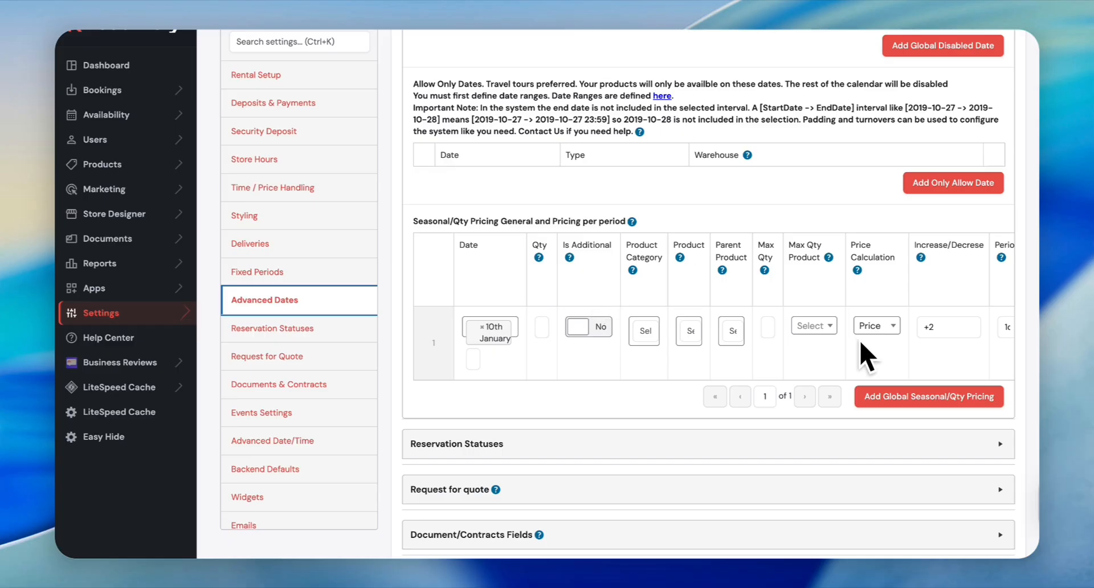
click(901, 399)
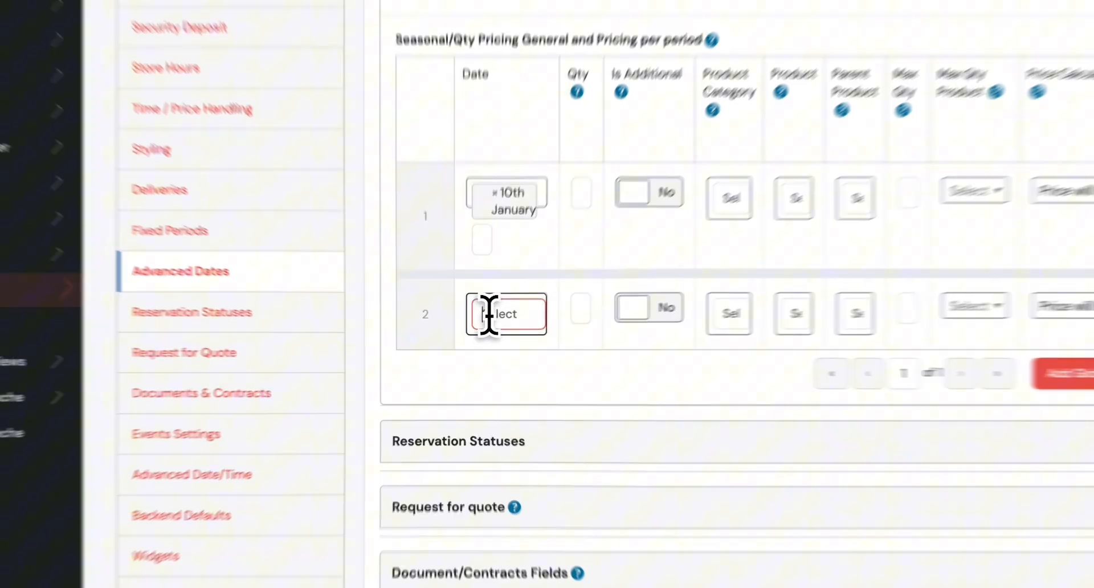
click(478, 329)
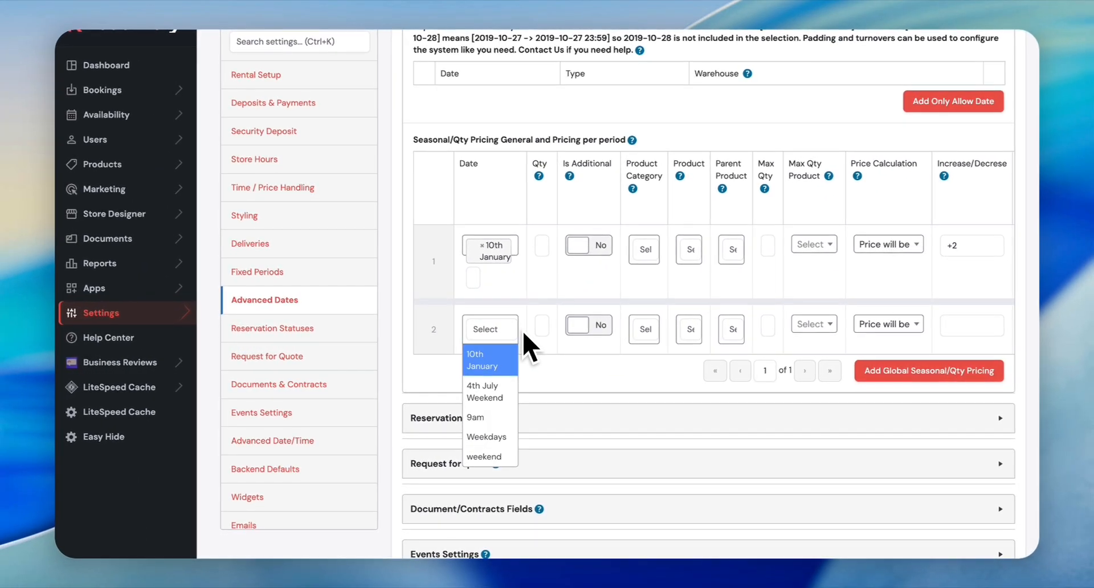
click(483, 391)
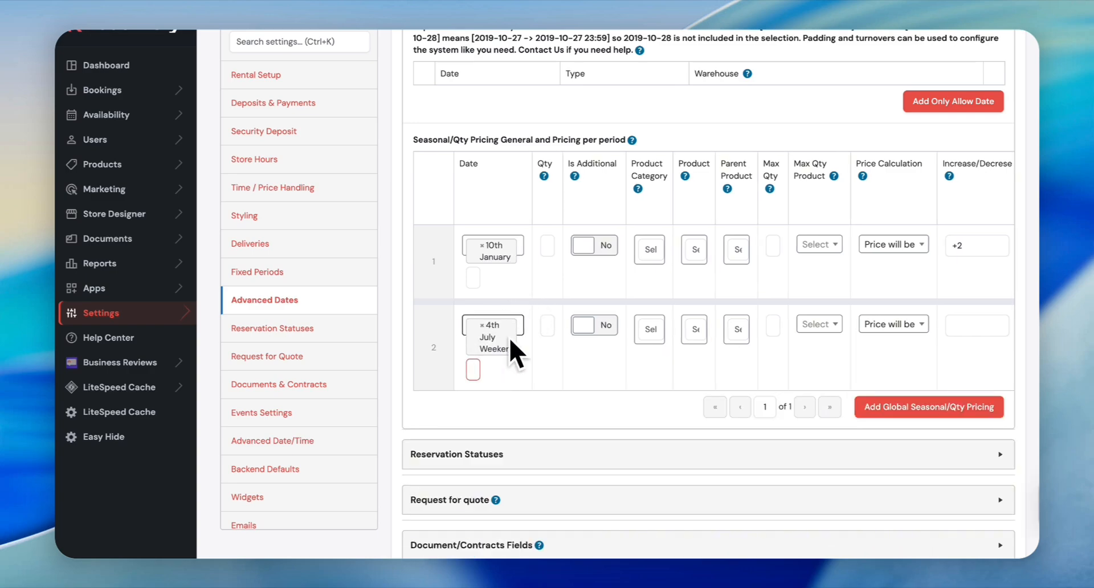
Step: Set the price increase of the 4th July Weekend pricing row to +25%
scroll(488, 361, down, 1)
scroll(489, 362, right, 1)
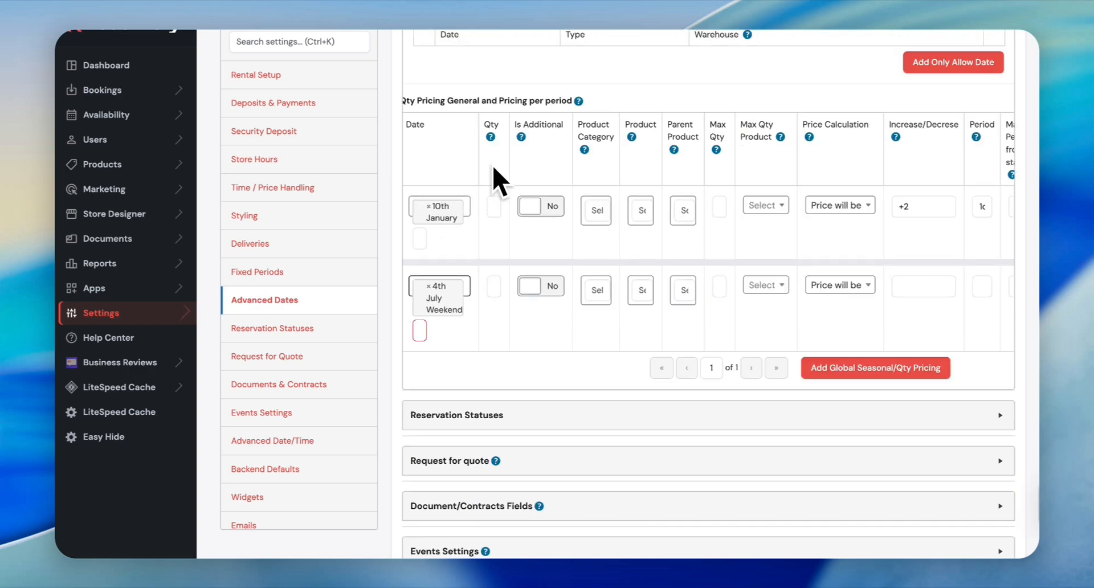
scroll(603, 103, down, 1)
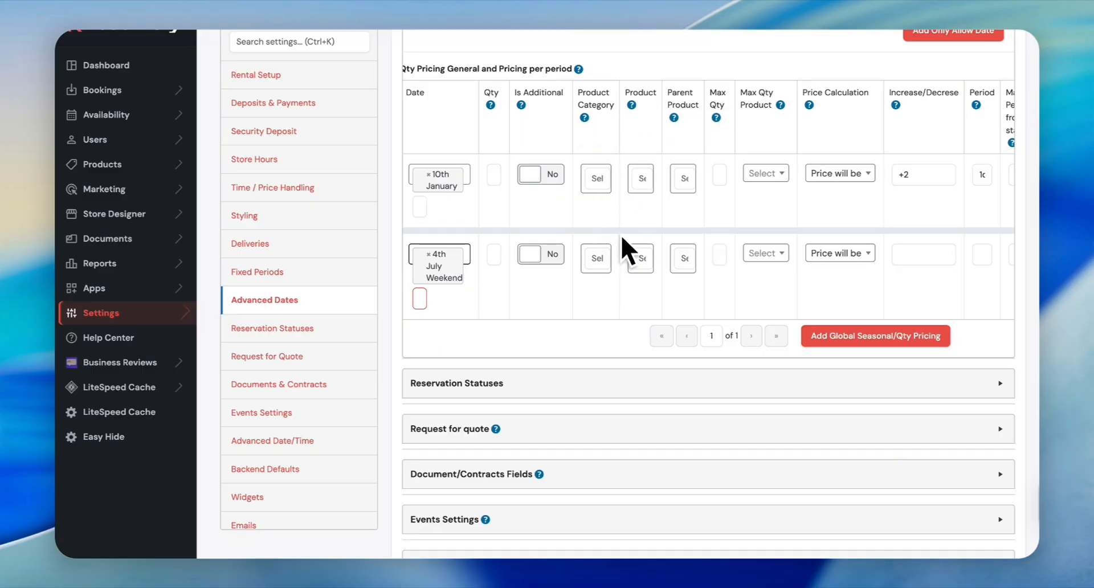
scroll(634, 253, down, 1)
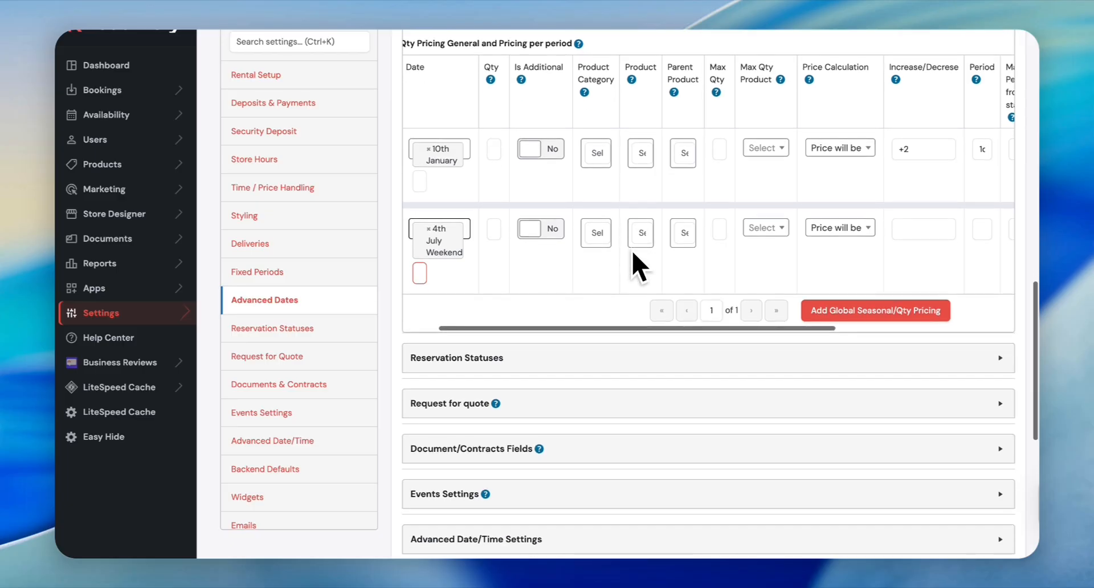
scroll(637, 252, up, 2)
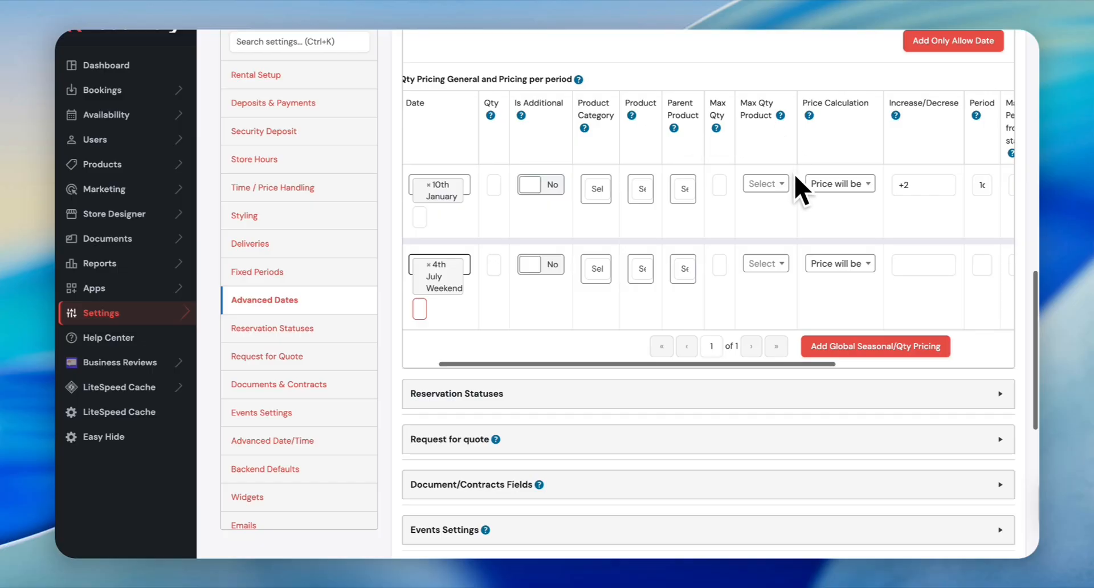
scroll(758, 244, up, 1)
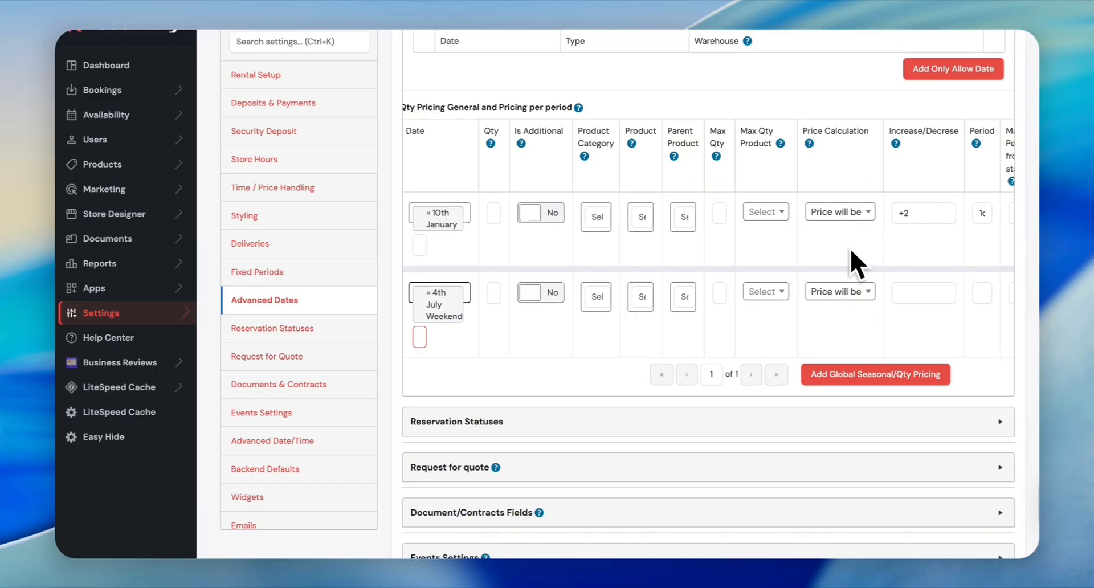
scroll(863, 302, down, 1)
click(901, 278)
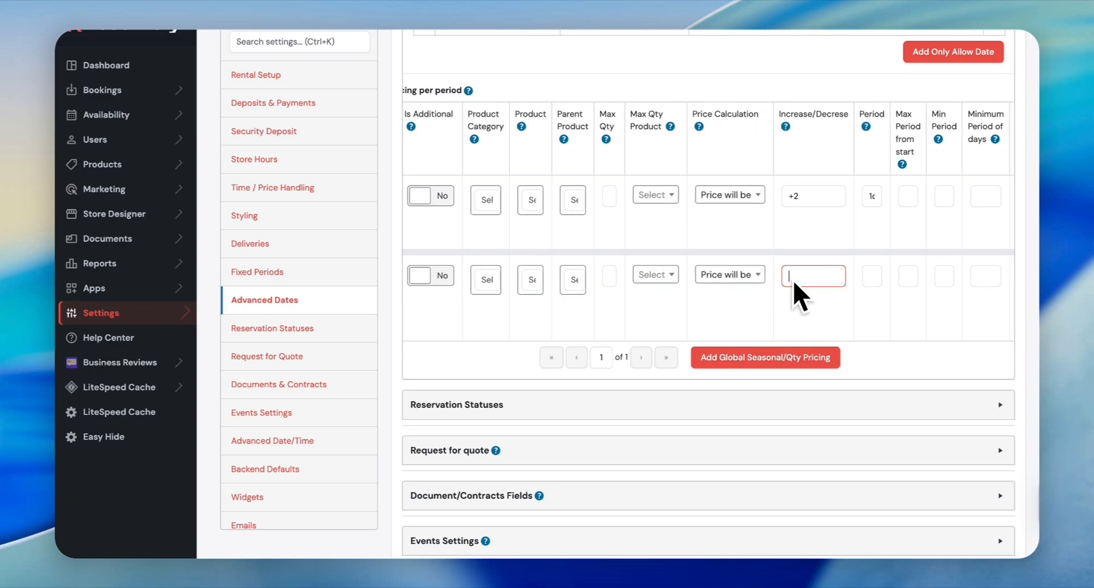
text(+25%)
Step: Set the period of the 4th July Weekend pricing row to 1d
scroll(799, 268, right, 1)
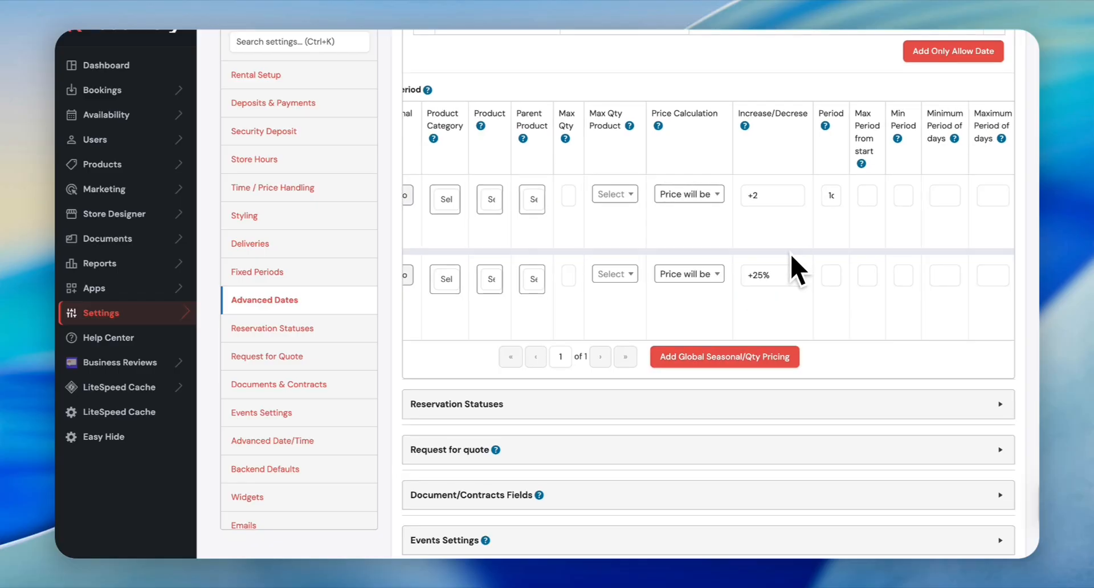
click(830, 276)
text(d)
Step: Examine the seasonal pricing row's user group choices and the help notes on its minimum and maximum period options
scroll(749, 221, right, 2)
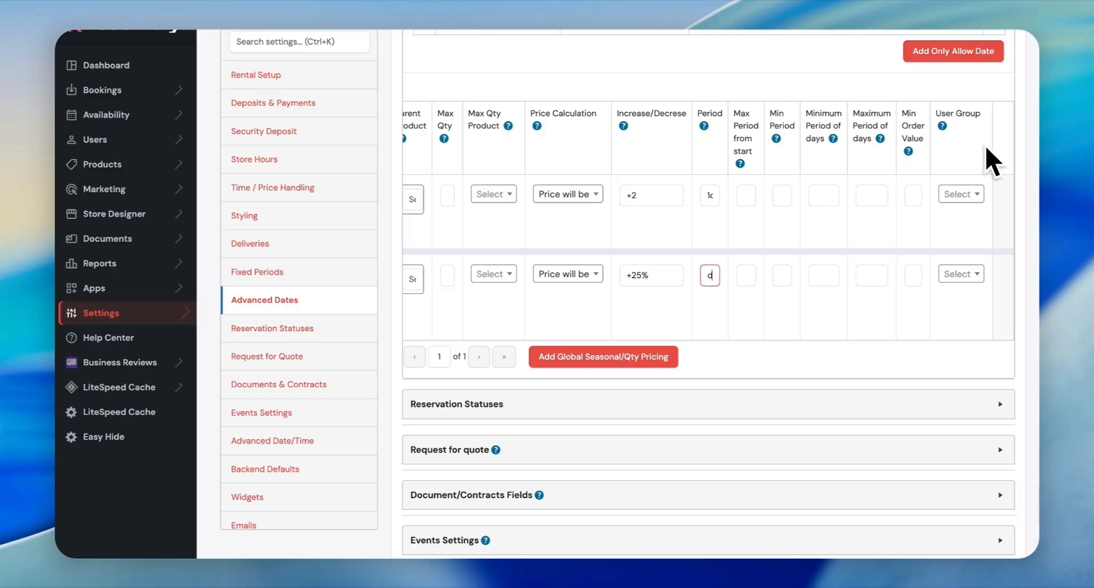
click(973, 274)
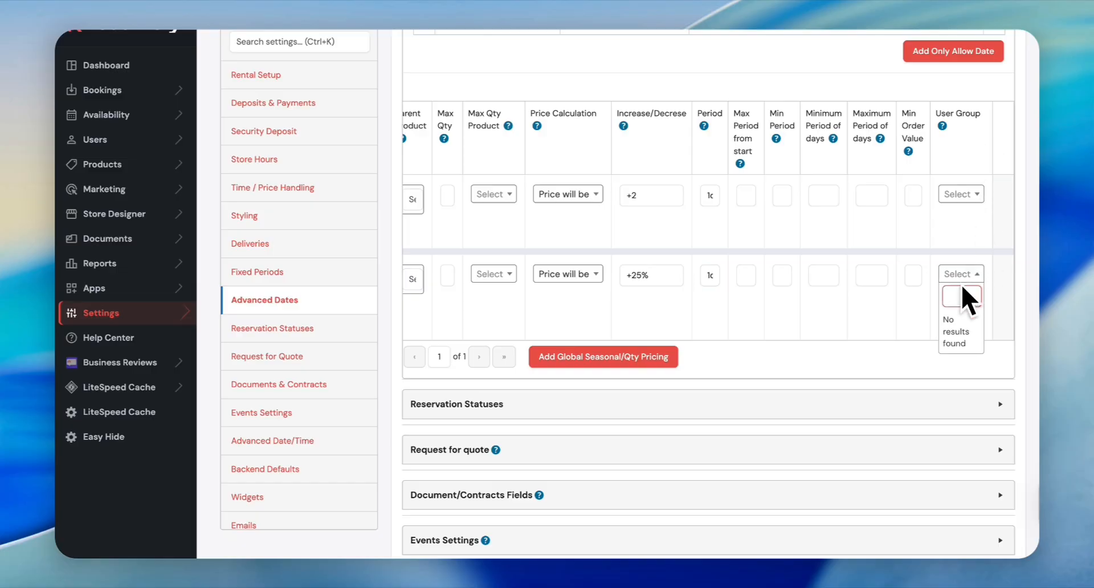
click(968, 253)
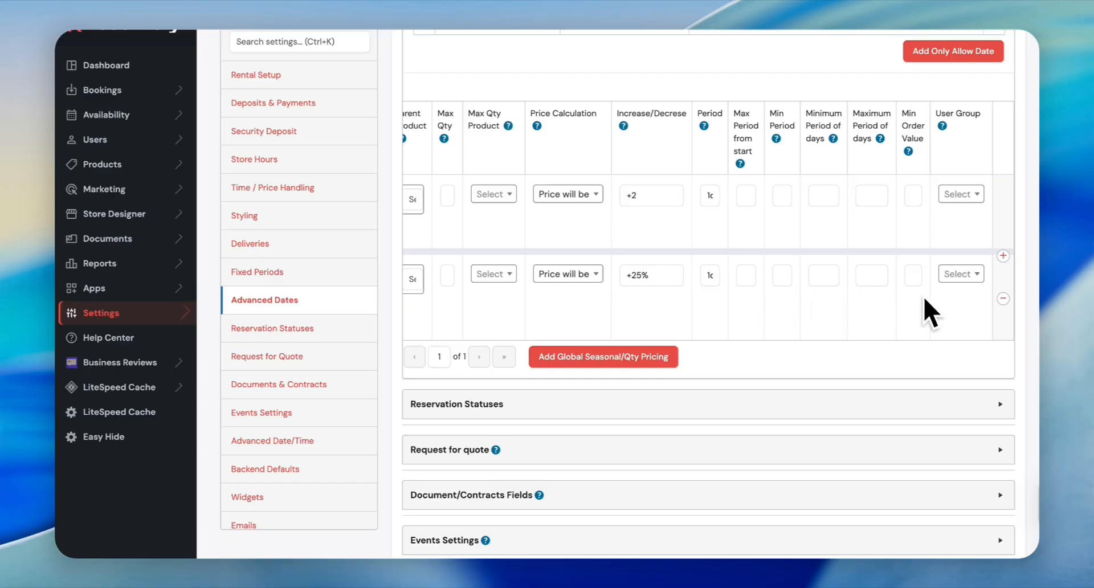
scroll(806, 342, left, 1)
mouse_move(777, 174)
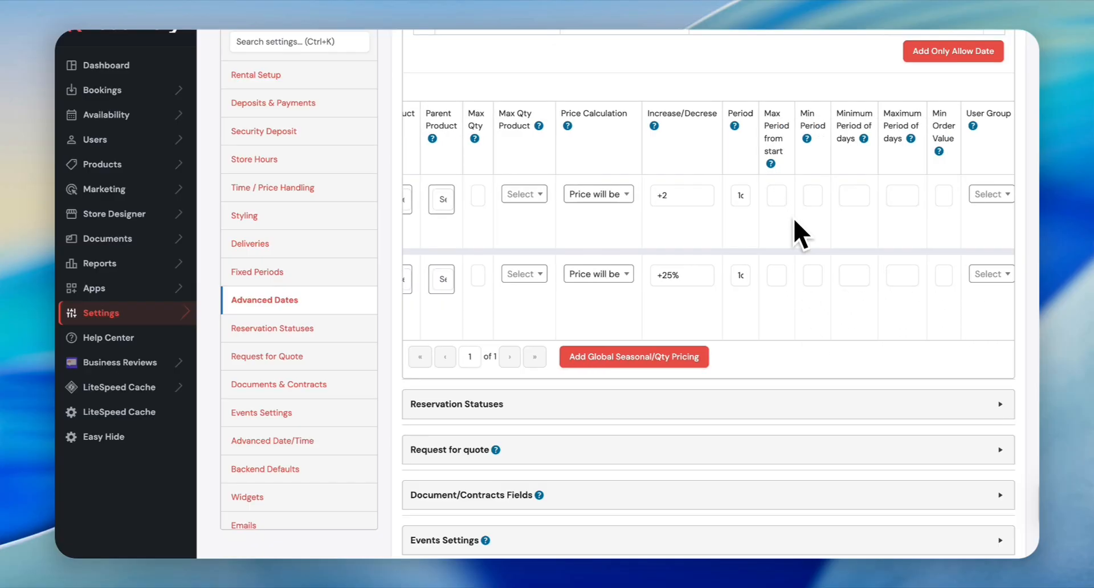
mouse_move(809, 141)
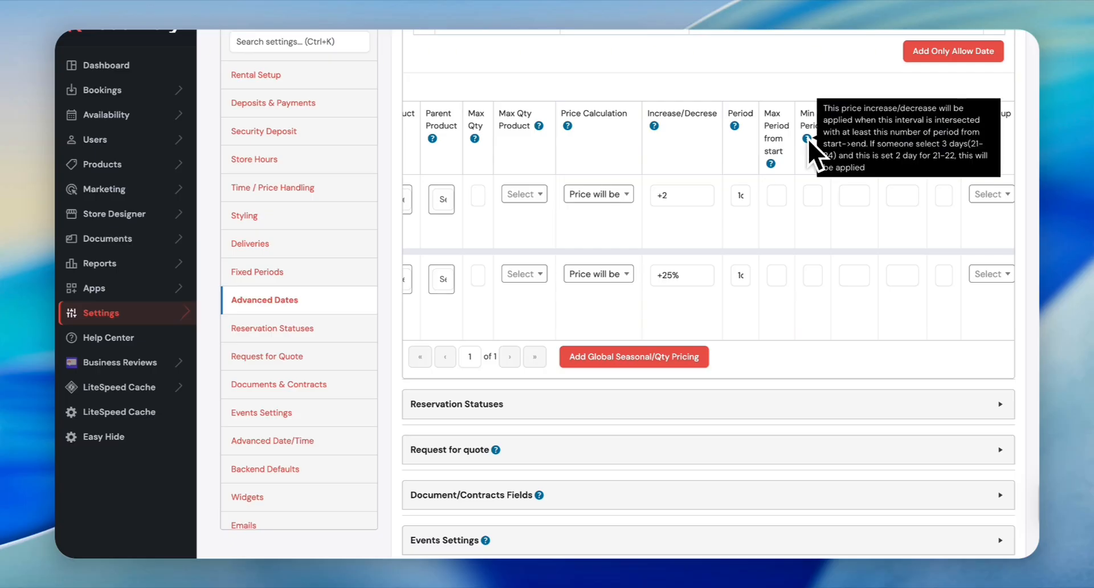
mouse_move(866, 144)
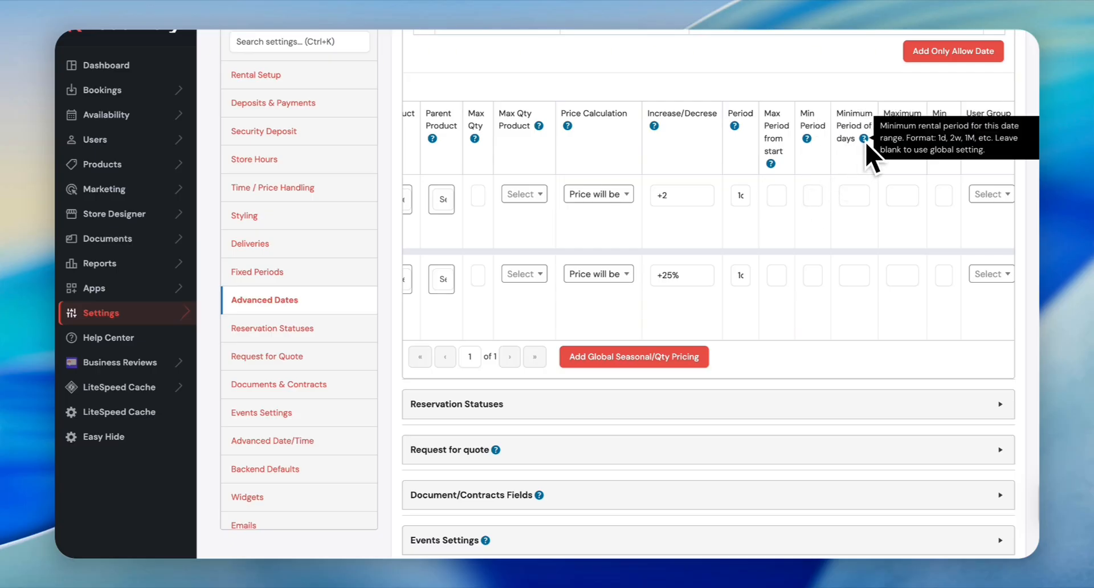
mouse_move(912, 144)
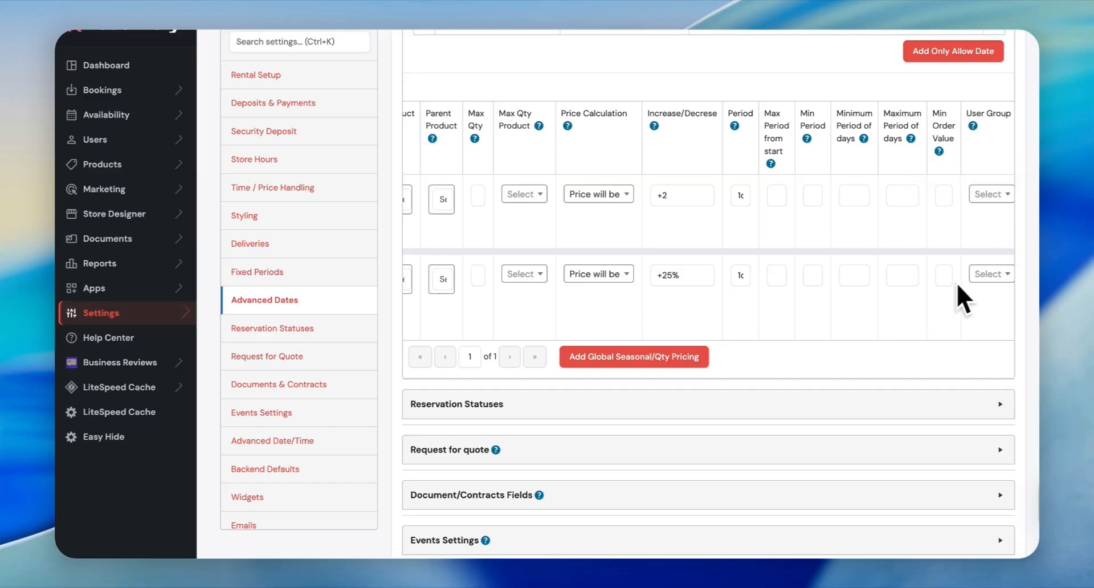
scroll(777, 293, left, 5)
scroll(777, 293, up, 15)
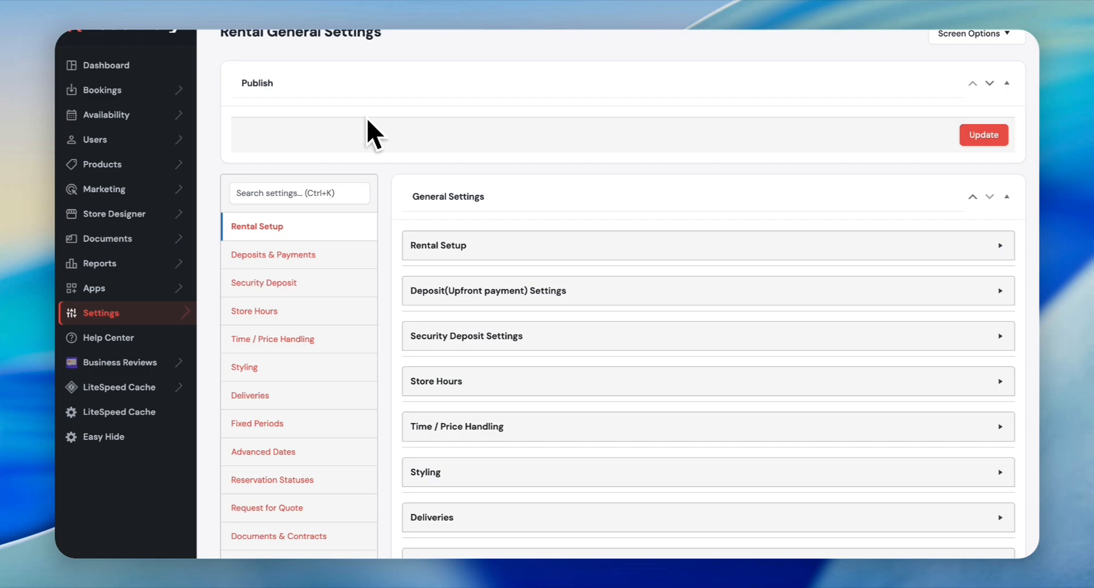
Step: Switch to the storefront and open the Keystone Premiere product page from the available rentals
click(297, 33)
scroll(561, 220, down, 5)
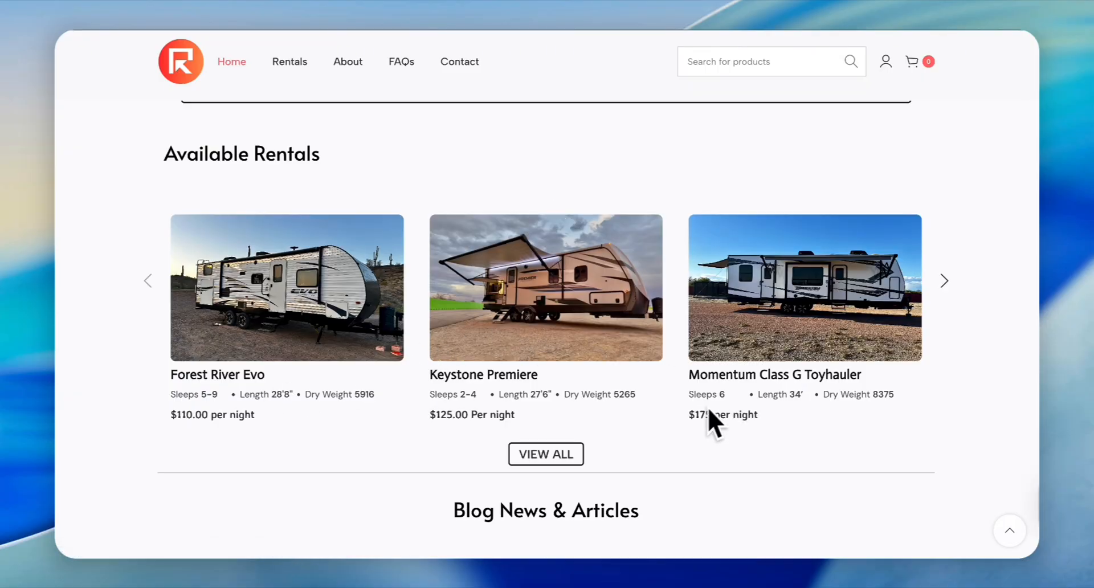
scroll(604, 411, down, 1)
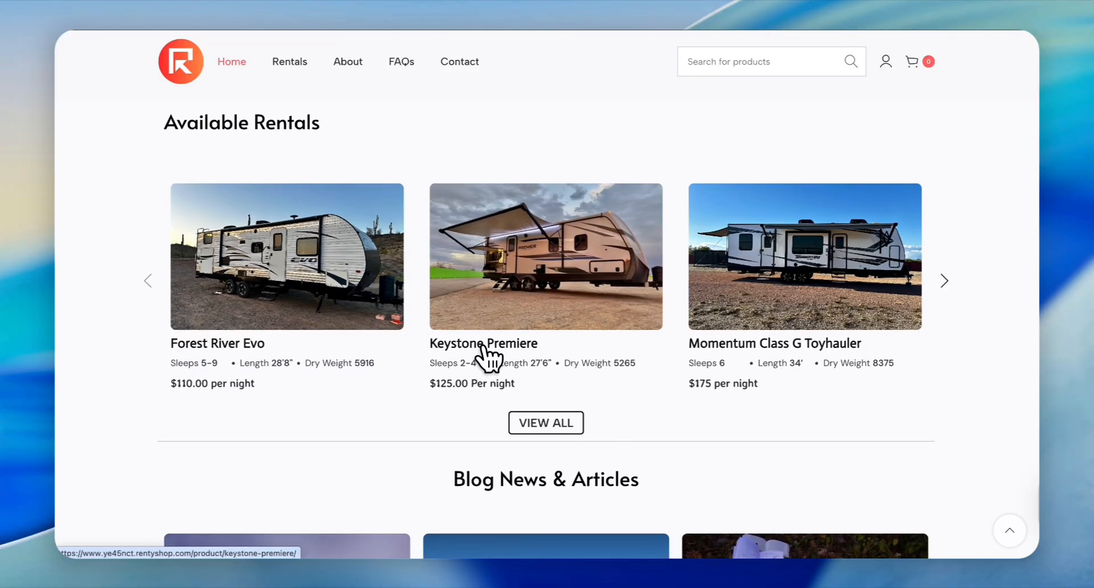
scroll(502, 398, up, 2)
click(507, 420)
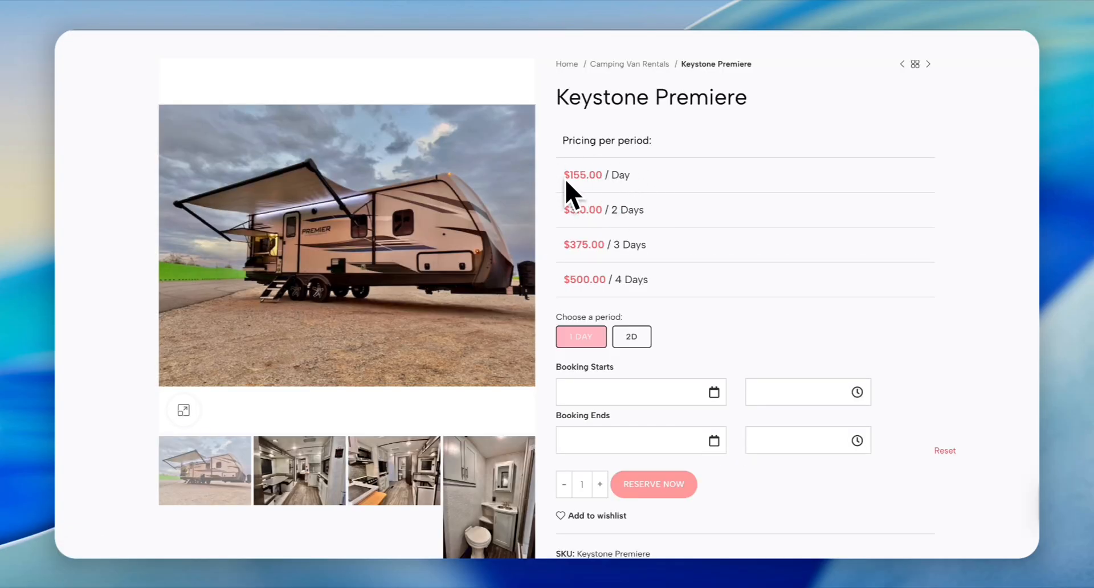
Step: Choose July 4, 2026 as the Keystone Premiere's booking start date and check the final total for one day
scroll(743, 298, down, 1)
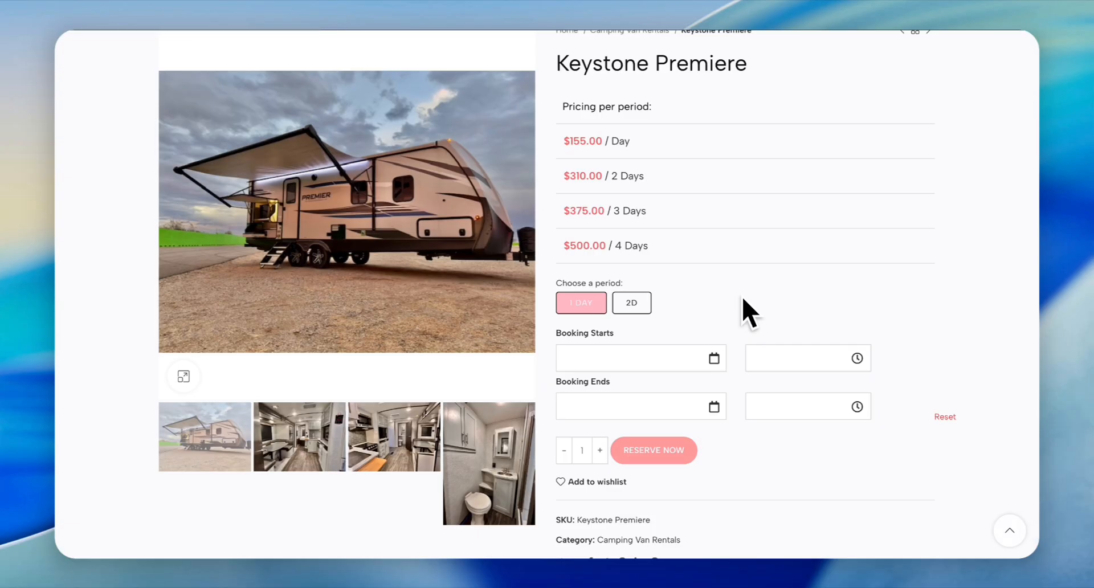
click(713, 362)
click(949, 163)
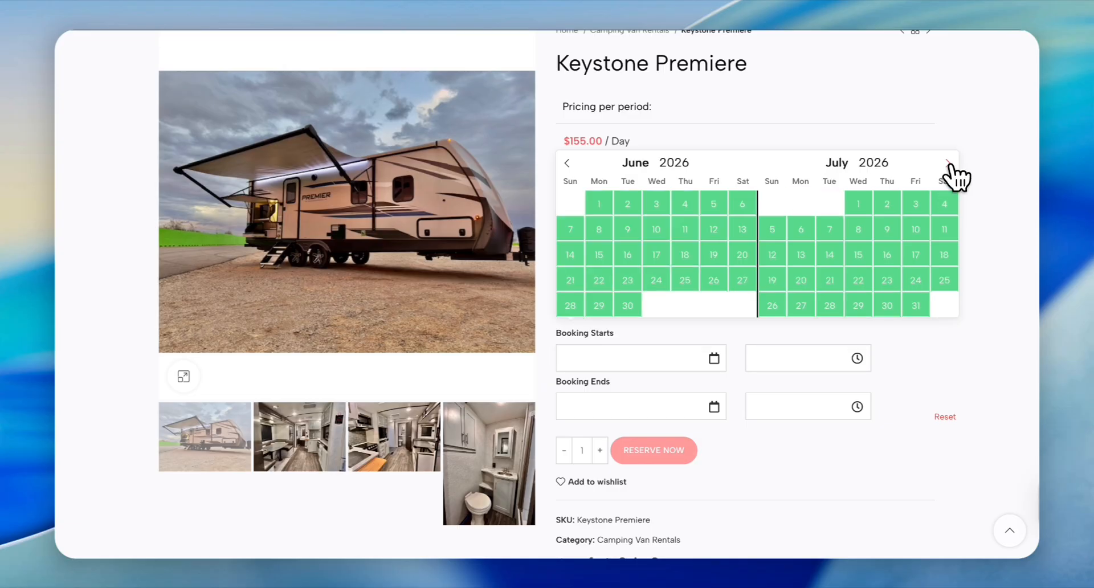
click(946, 209)
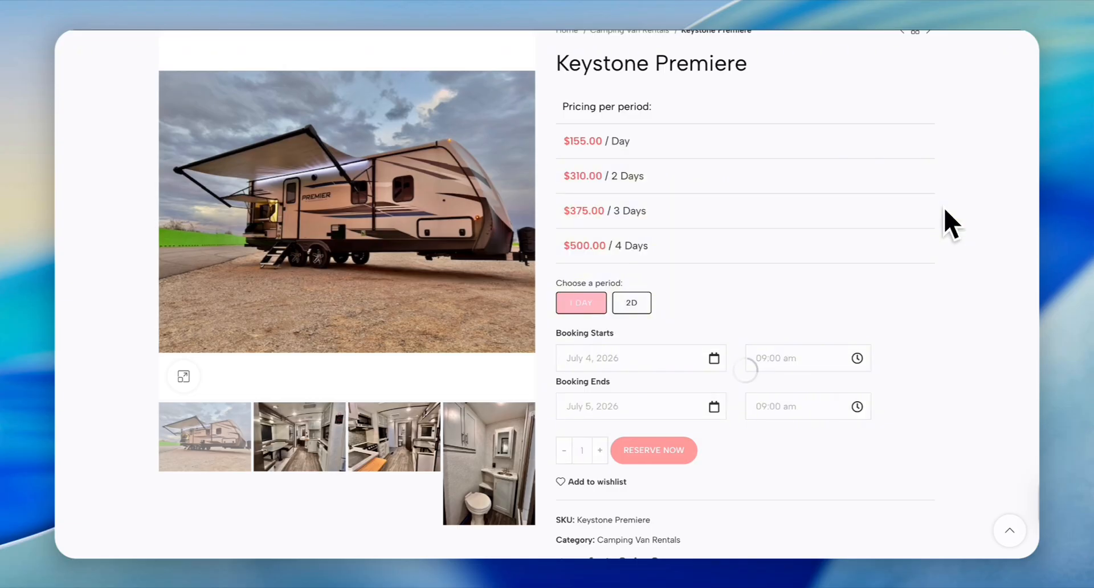
scroll(564, 317, down, 1)
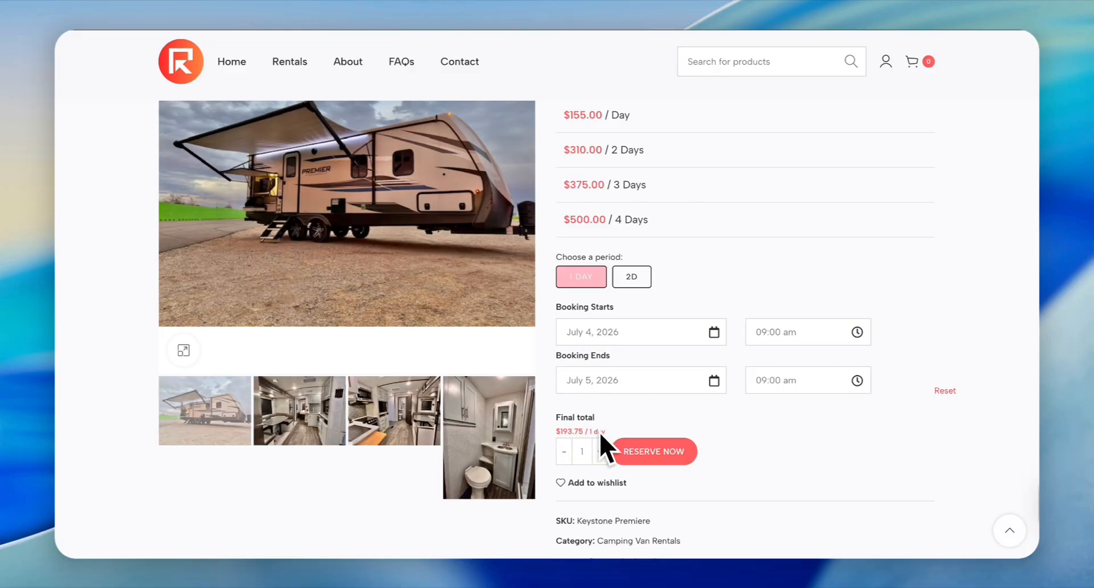
Step: Set the Keystone Premiere's booking end date to July 8, 2026 and compare the final total with the listed period prices
scroll(738, 161, down, 1)
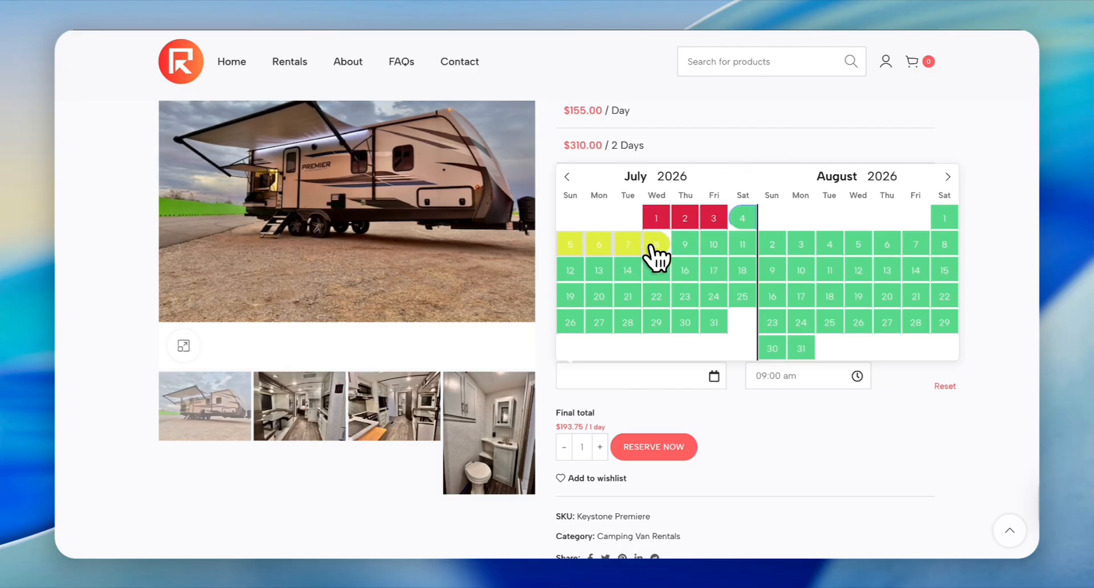
click(655, 245)
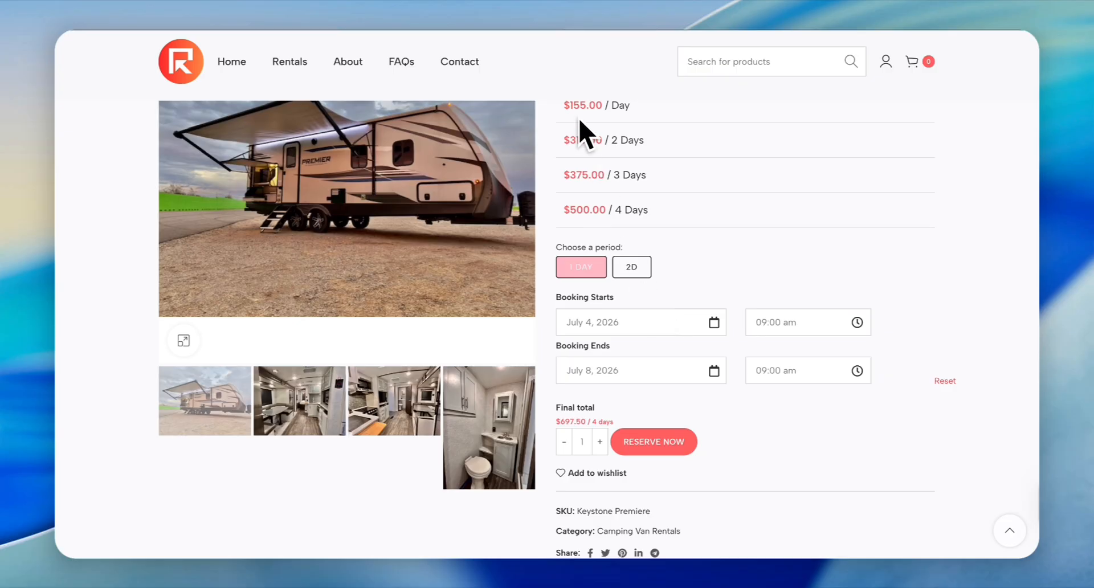
scroll(686, 251, down, 1)
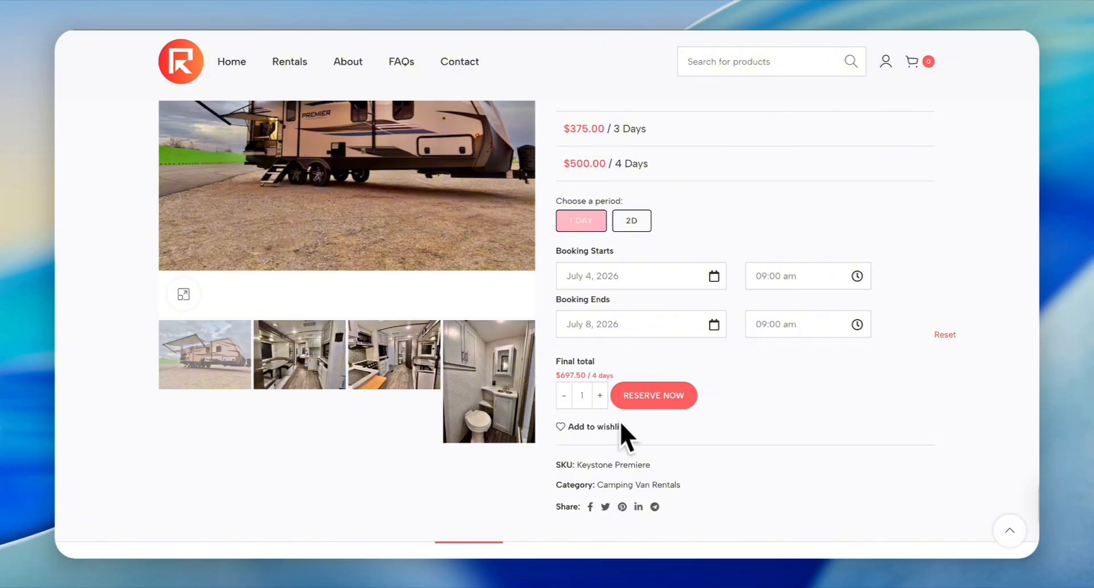
scroll(709, 231, up, 1)
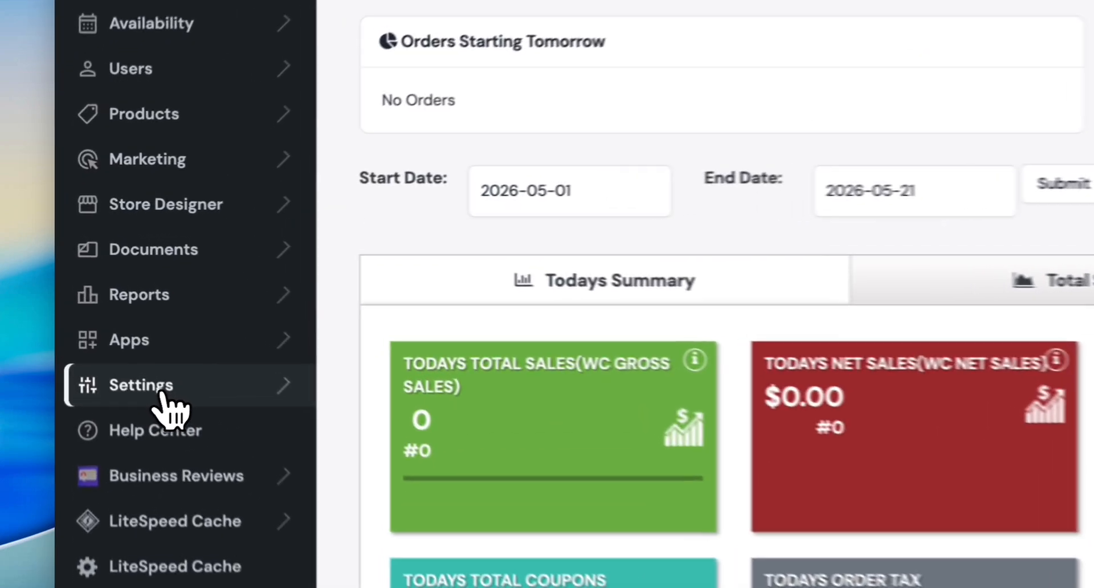
Step: Add a new date range in the store settings and title it "July 10 - 15"
click(109, 314)
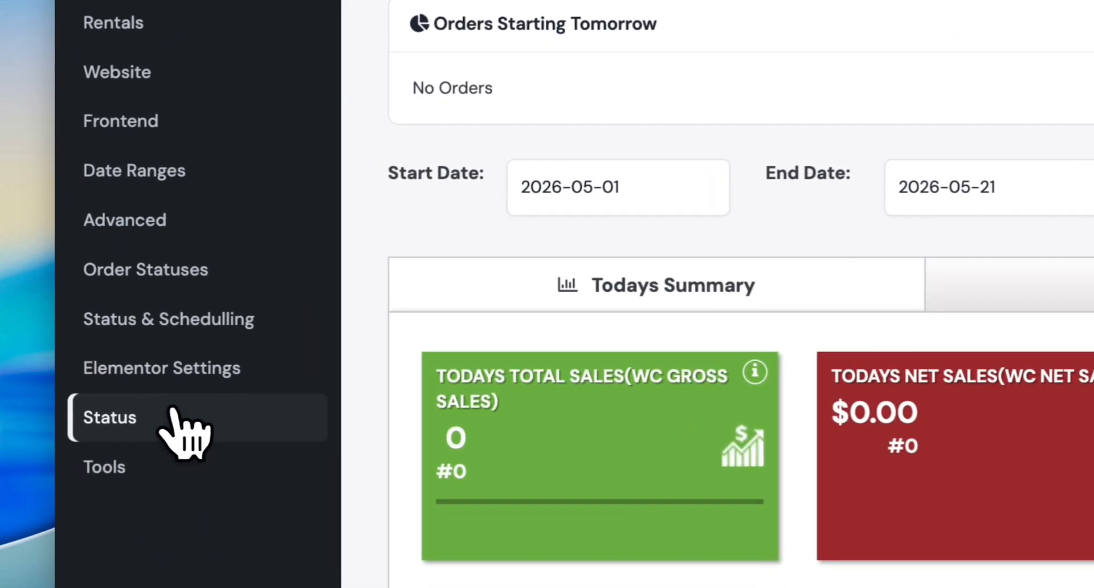
click(165, 183)
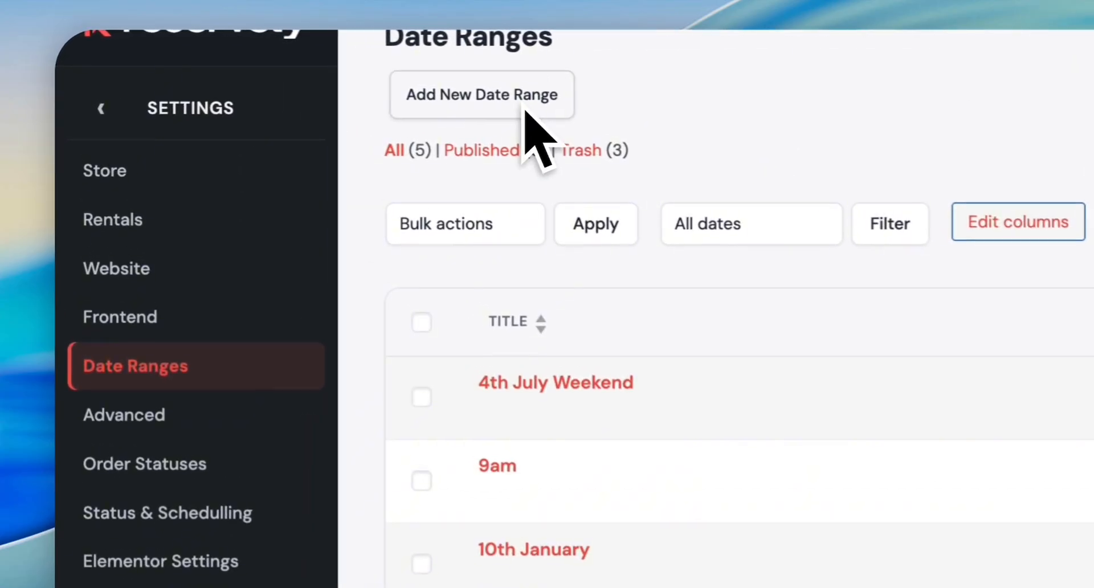
click(525, 112)
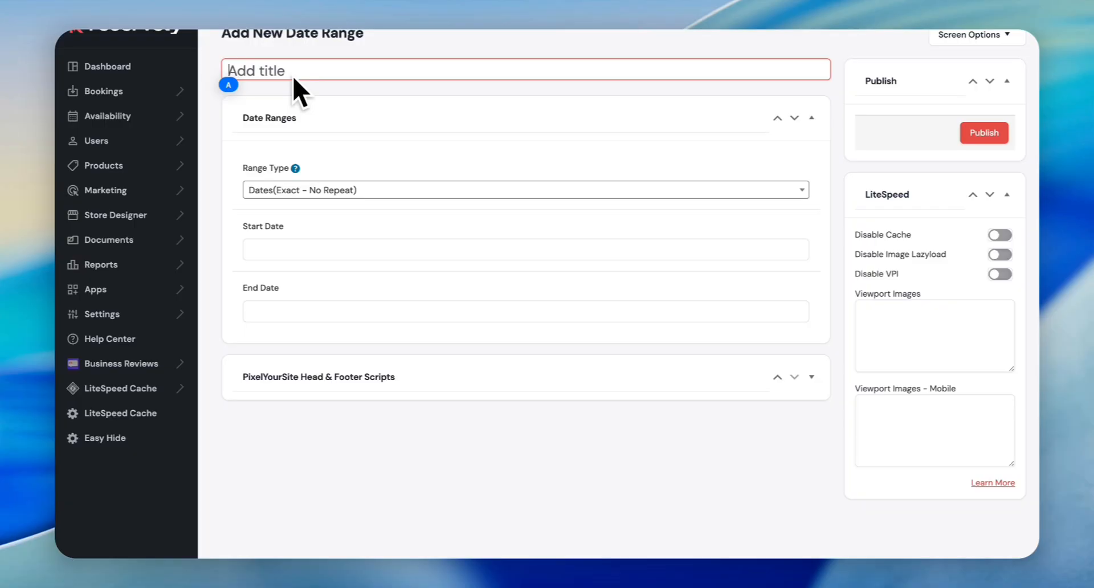
text(July 10 - 15)
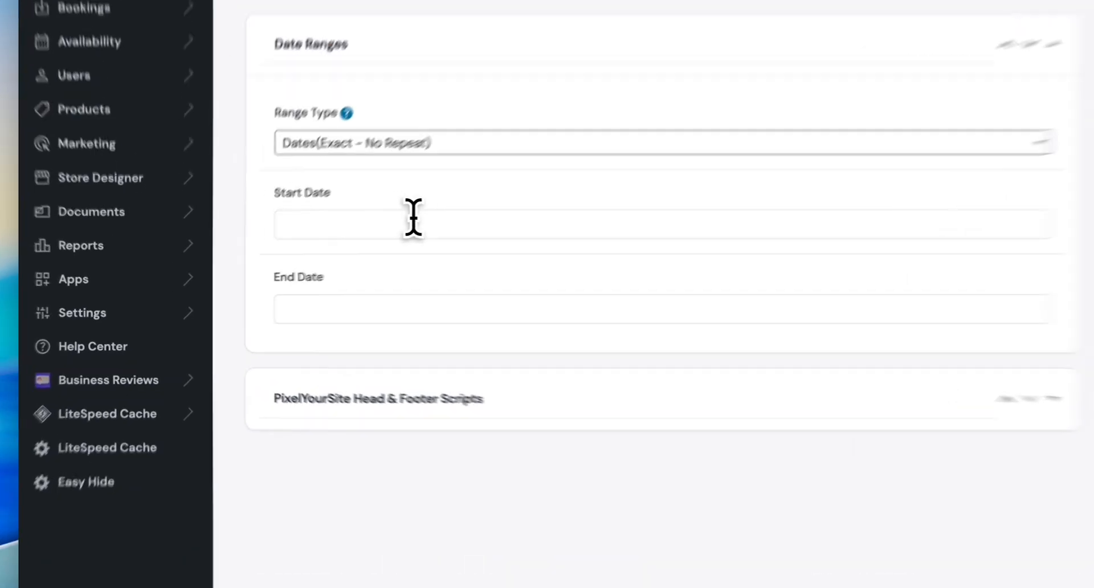
Step: Set the start date of the July 10 - 15 date range to 2026-07-10
click(310, 246)
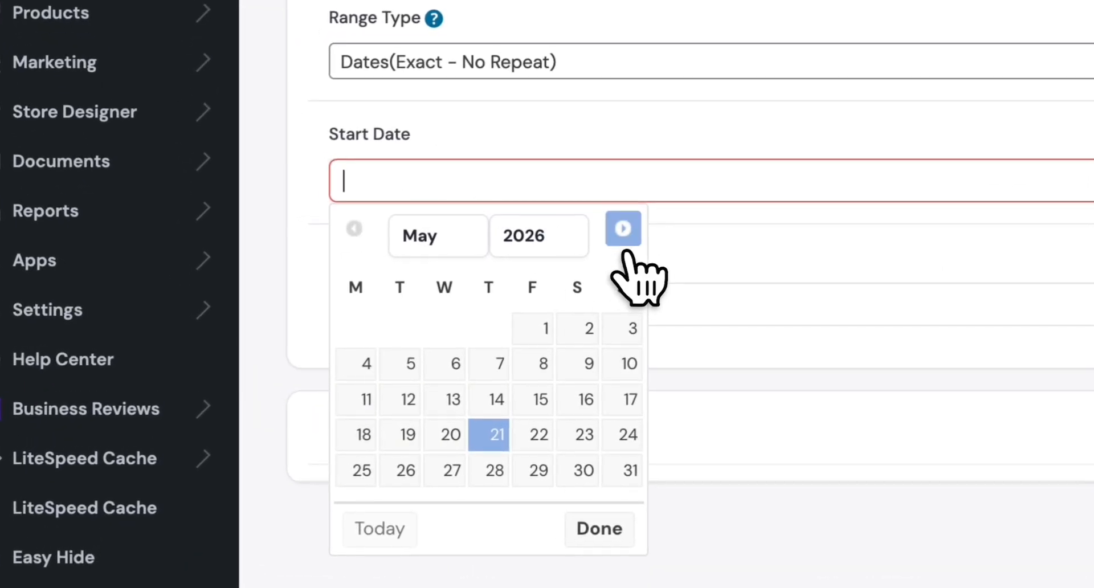
click(630, 238)
click(630, 238)
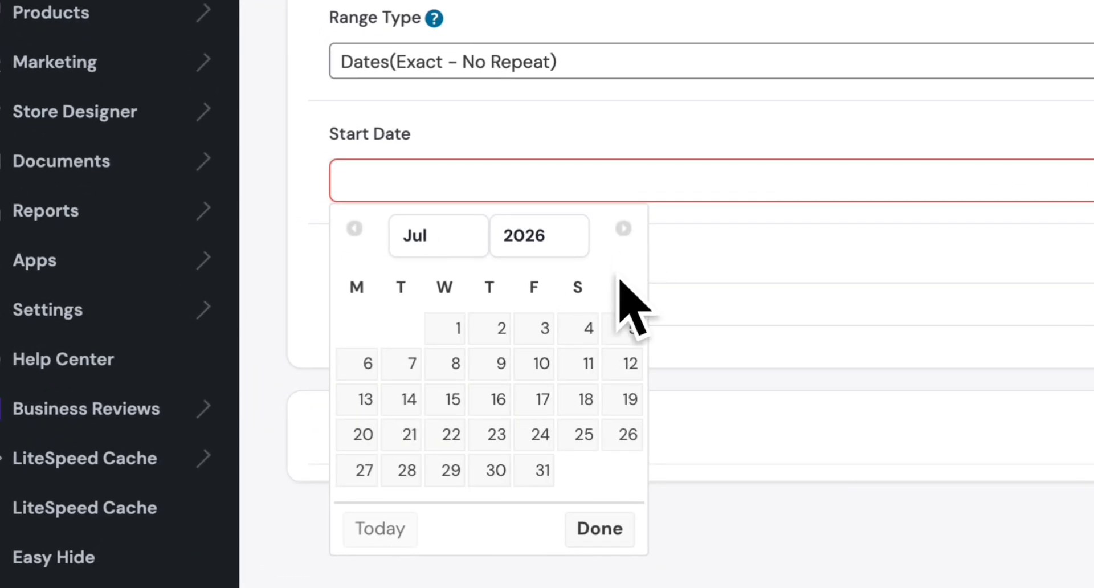
click(533, 369)
Step: Set the end date of the July 10 - 15 date range to 2026-07-16 and publish it
click(505, 316)
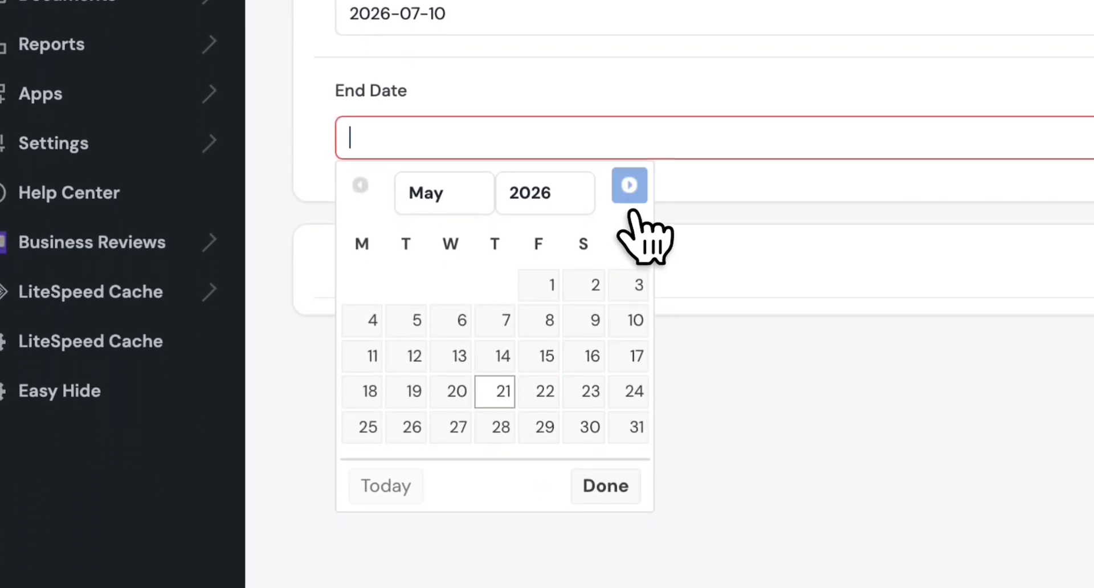
click(628, 218)
click(628, 217)
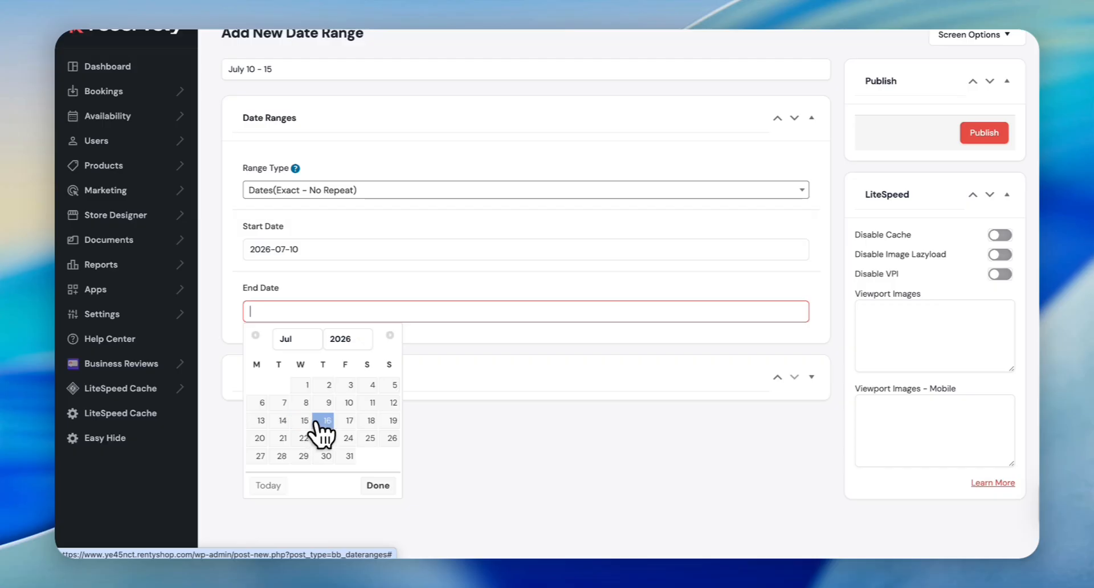
click(323, 422)
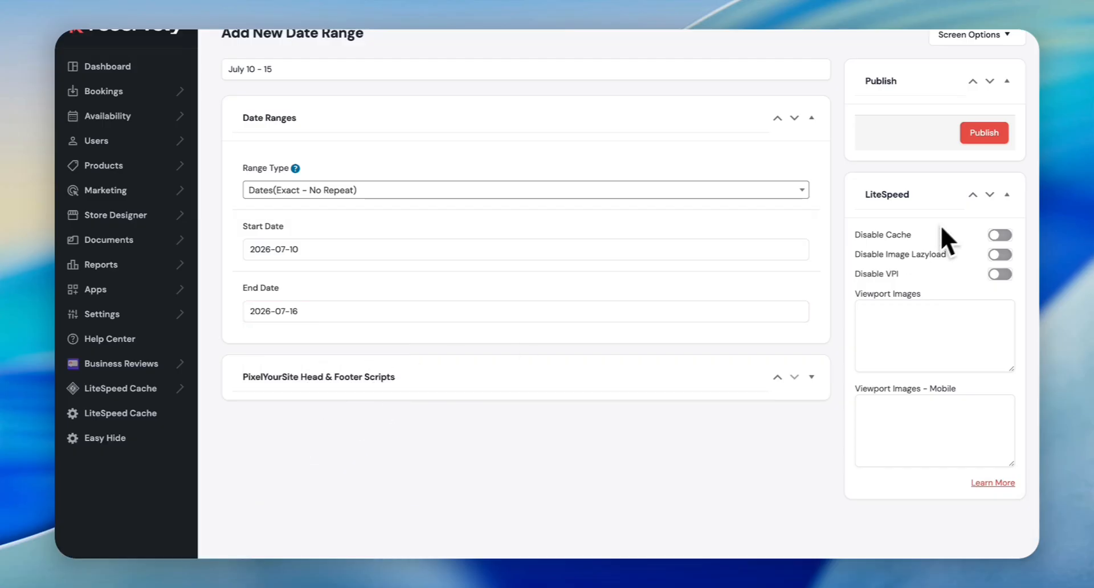
click(985, 134)
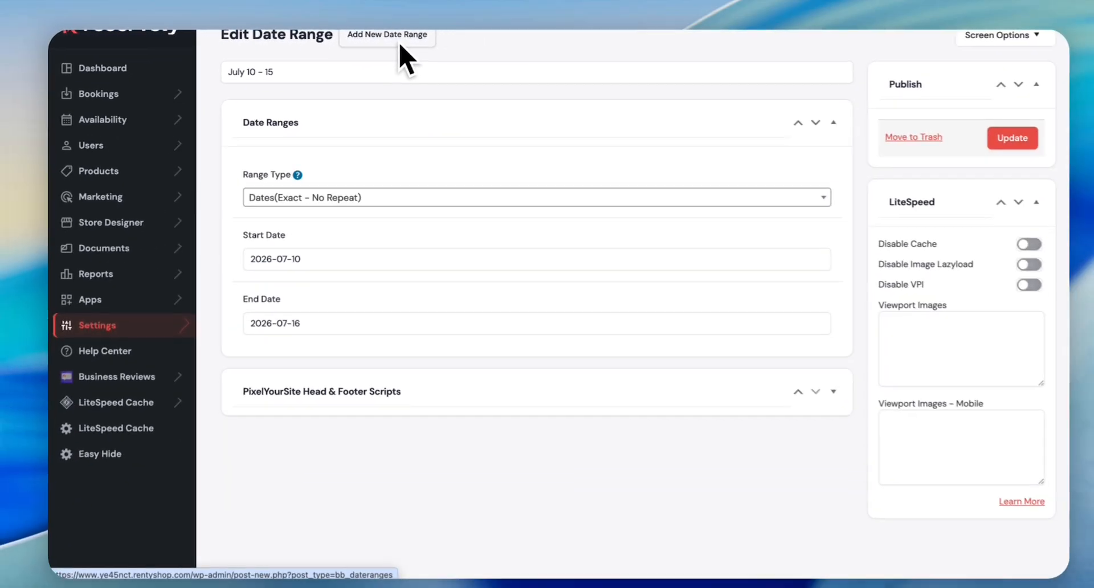
Step: Create and publish a date range titled "May 28-30" that runs from 2026-05-28 to 2026-05-30
click(399, 44)
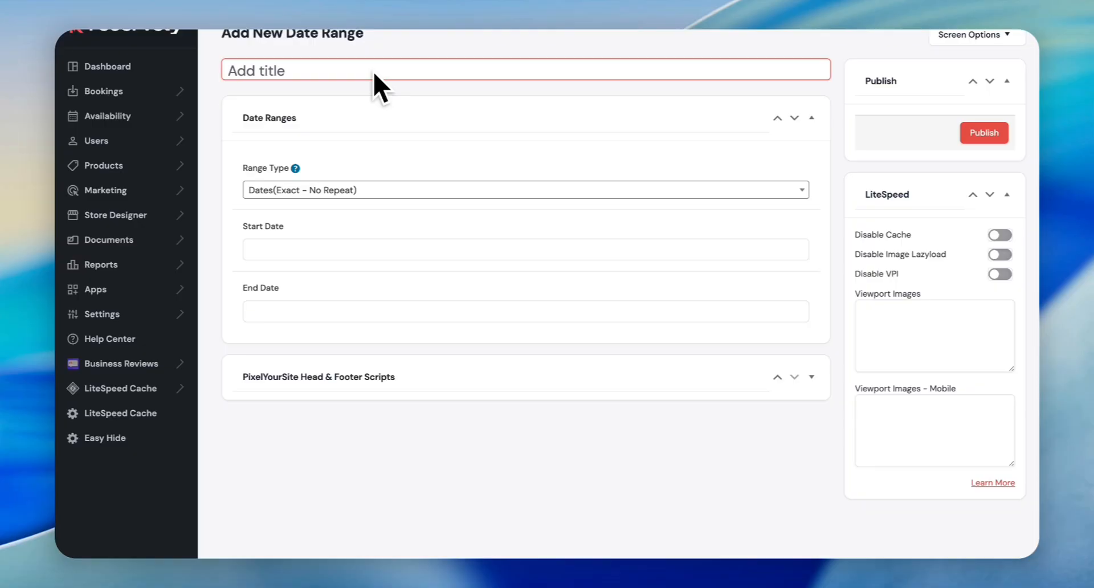
text(May 28-30)
click(373, 249)
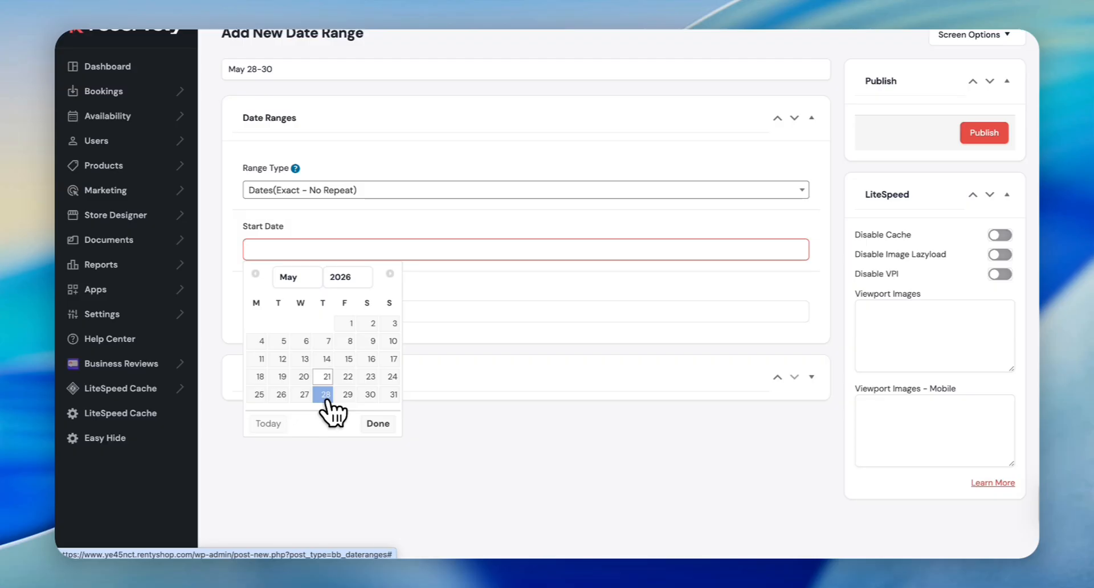
click(325, 398)
click(338, 312)
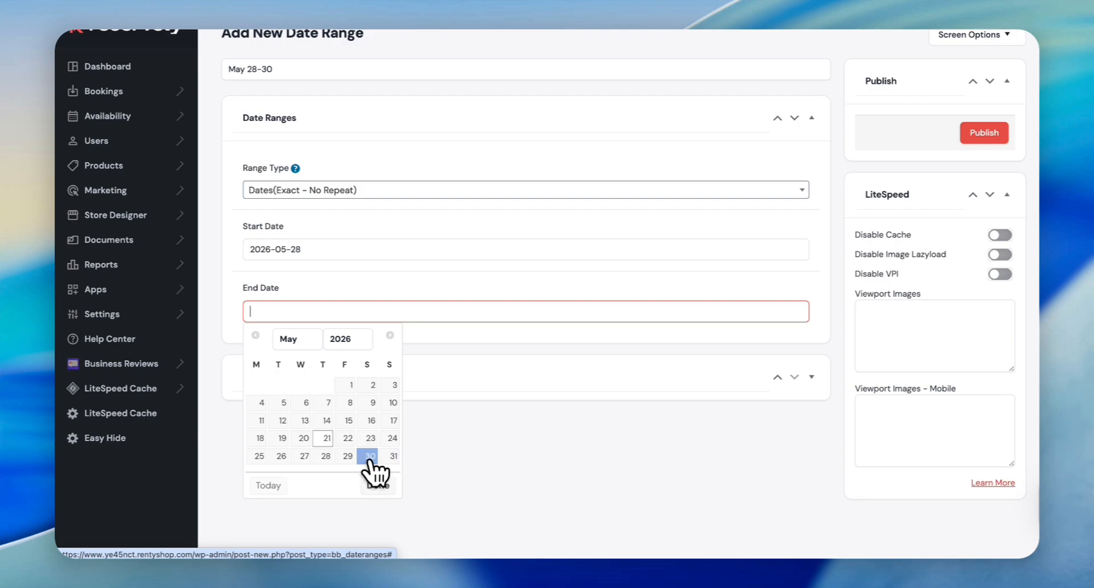
click(370, 455)
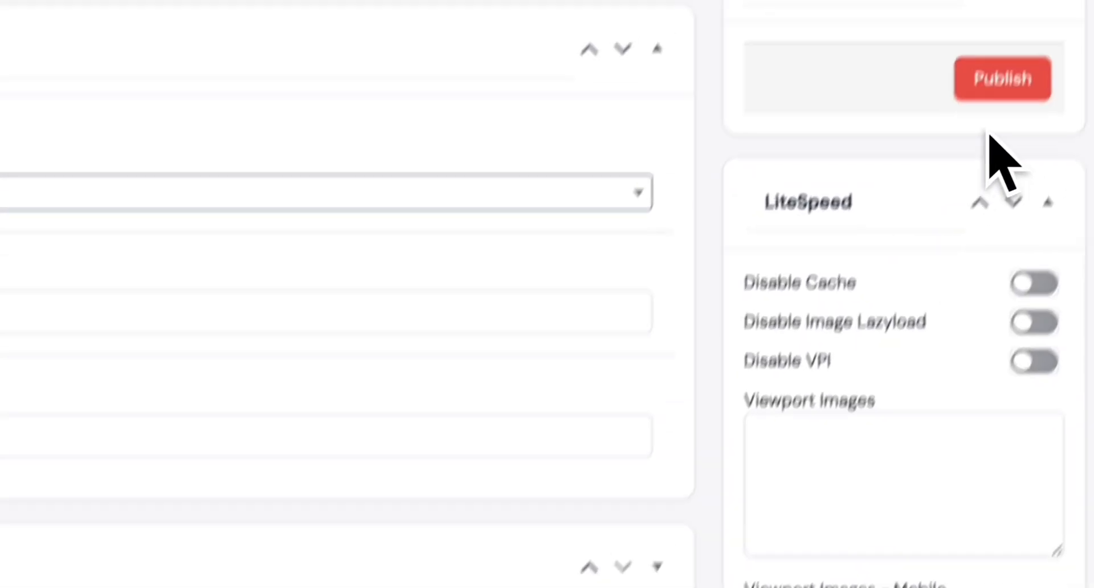
click(1003, 78)
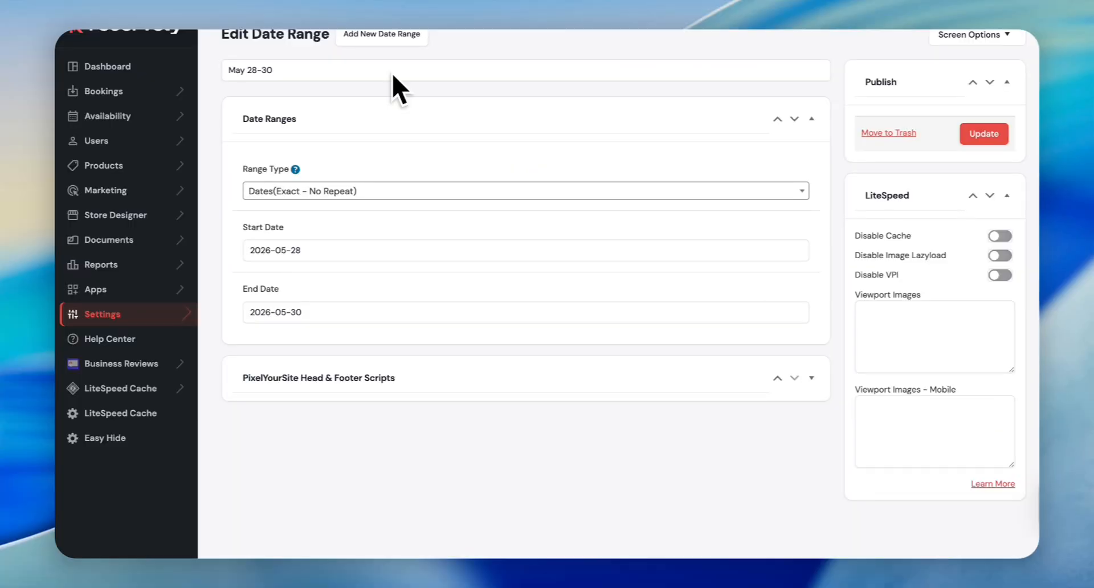
Step: Add another date range titled "June 5 - 10" and set its start date to 2026-06-05
click(391, 36)
text(N)
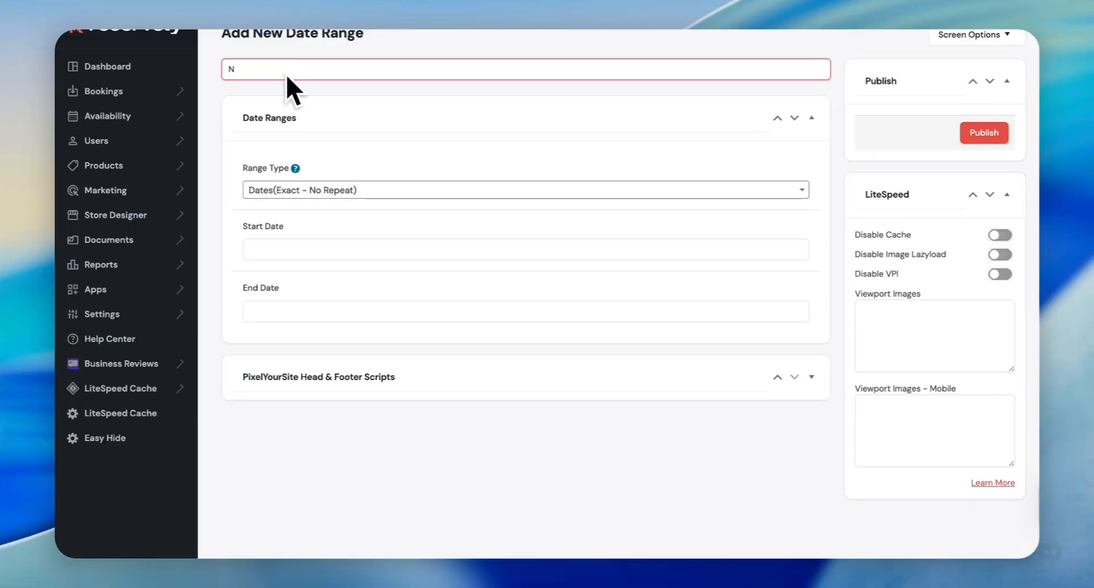
key(BackSpace)
text(June)
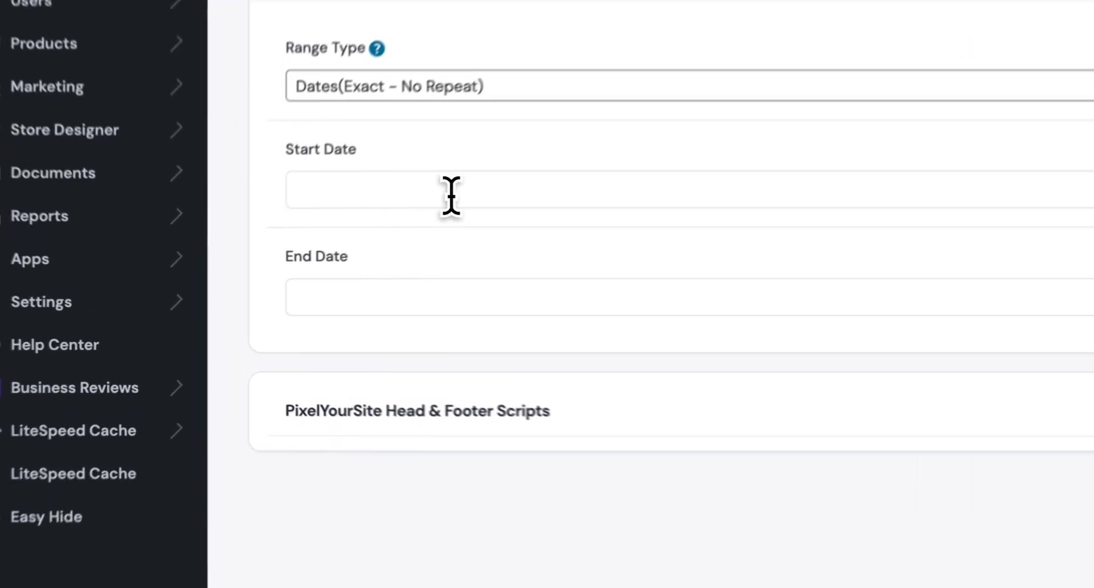
click(336, 250)
click(595, 216)
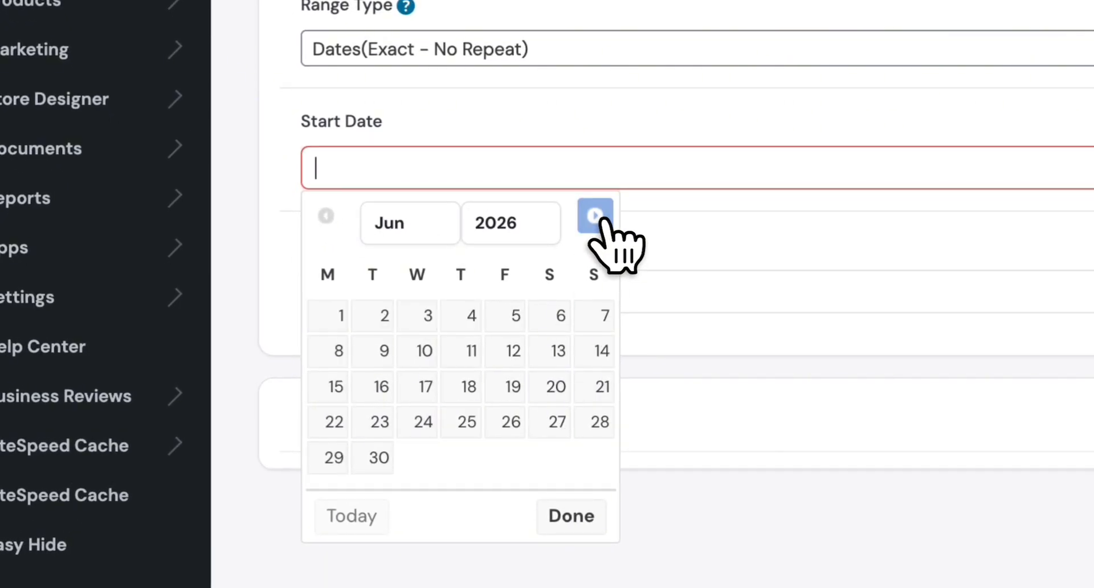
click(504, 315)
Step: Set the end date of the June 5 - 10 date range to 2026-06-11 and publish it
click(476, 283)
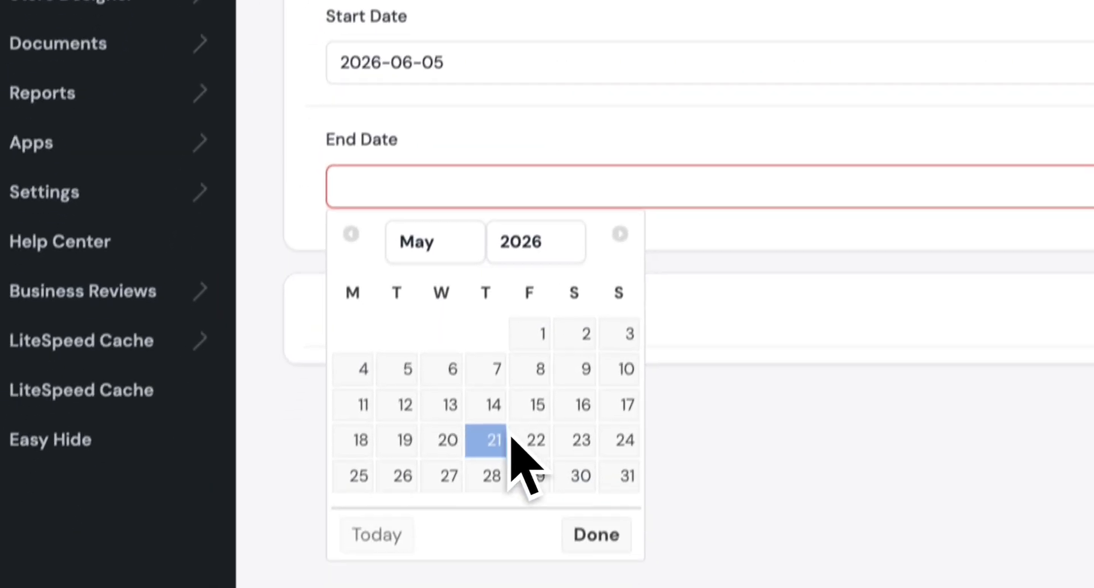
click(595, 339)
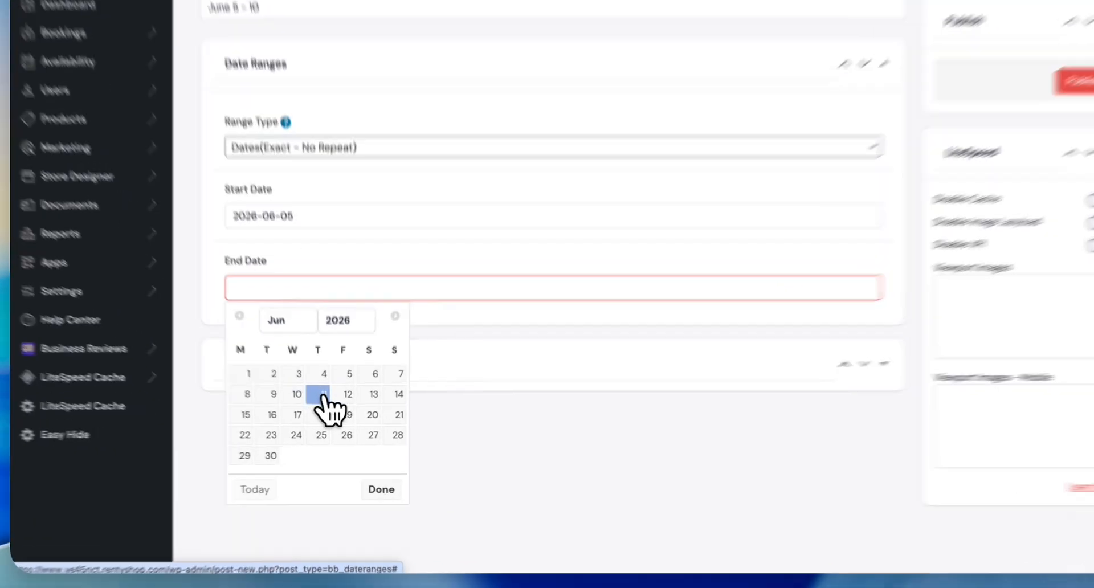
click(324, 402)
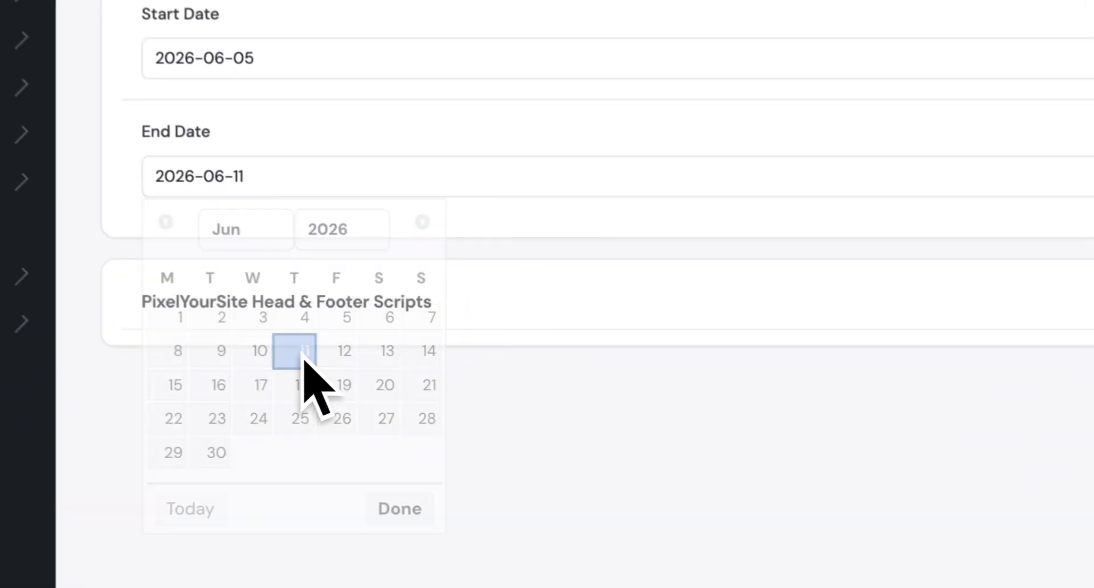
click(935, 147)
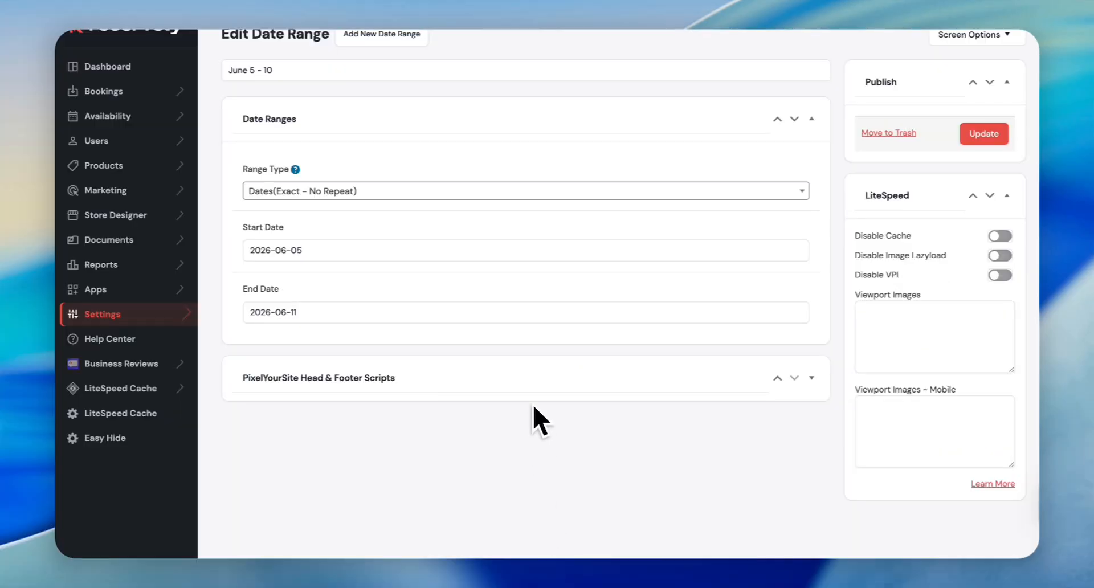
Step: Open the Advanced Dates section of the rental settings, where the global seasonal/quantity pricing rows are defined
click(108, 314)
click(103, 127)
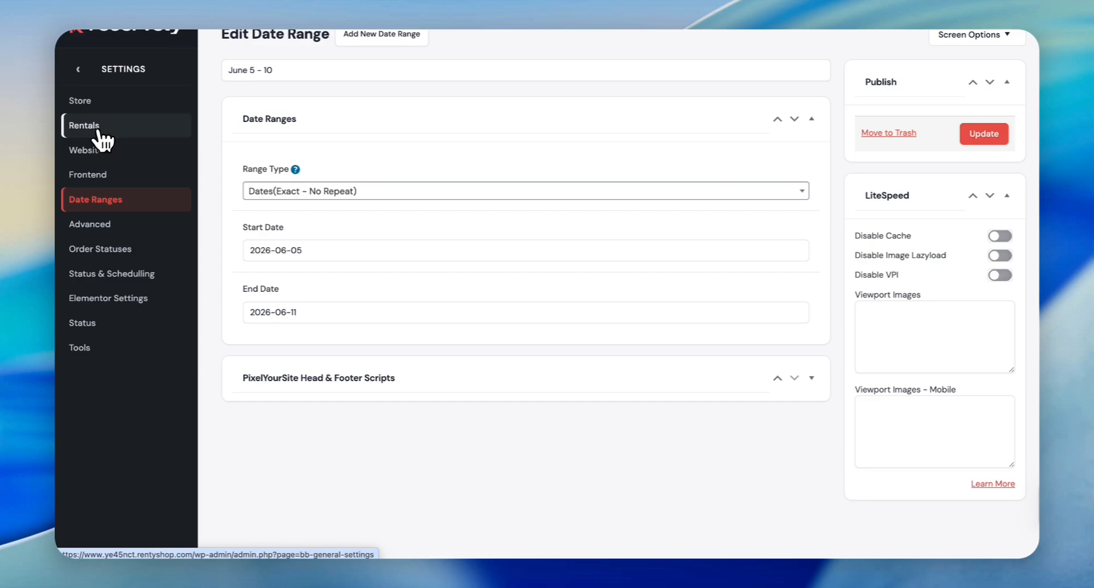
click(281, 345)
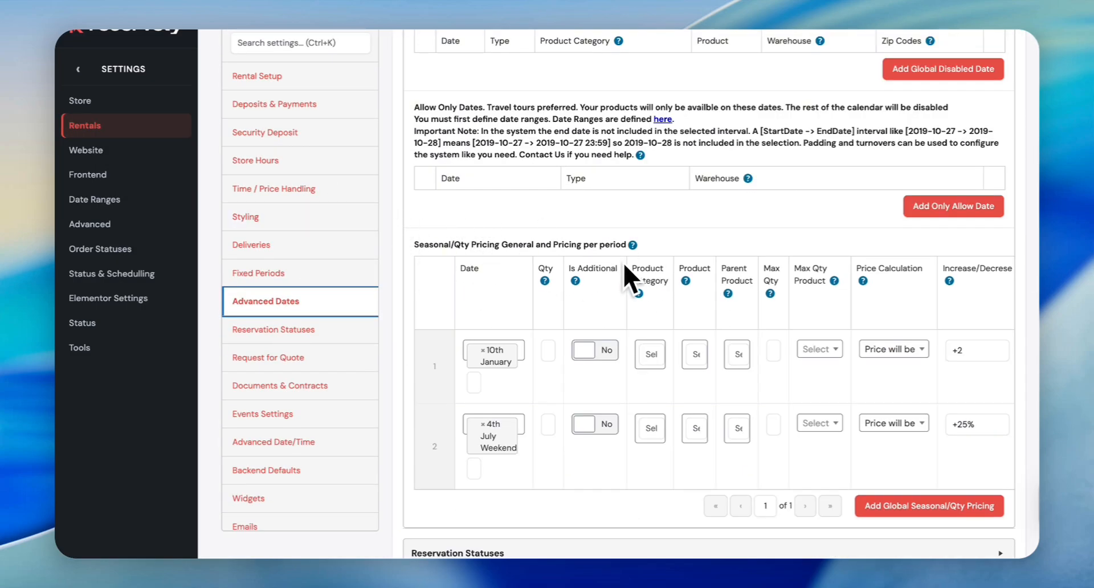
Step: Add a new global seasonal pricing row and assign it the July 10 – 15 date range
scroll(623, 279, down, 1)
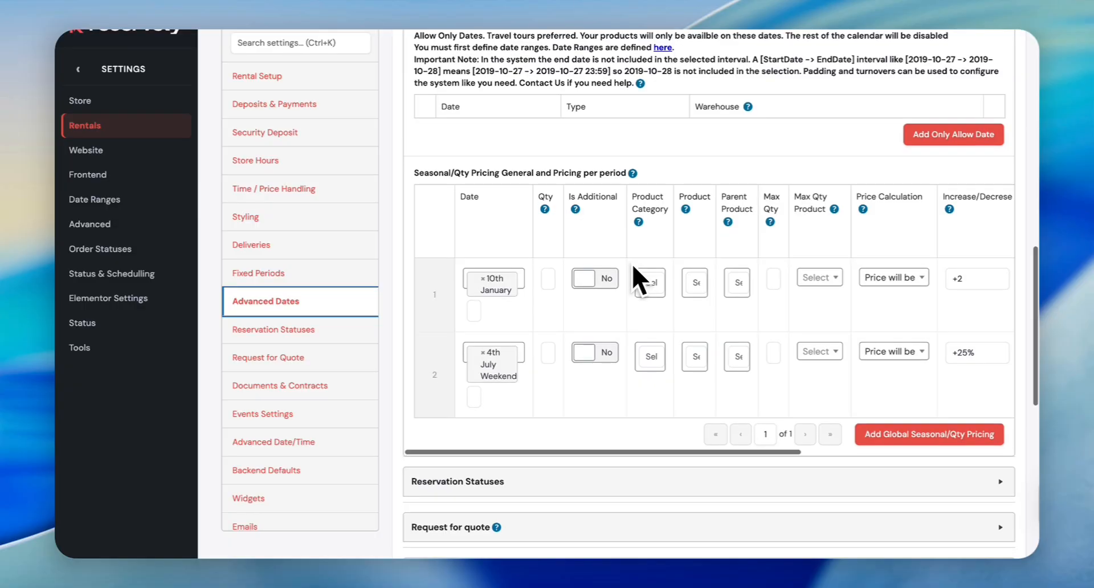
scroll(639, 280, down, 1)
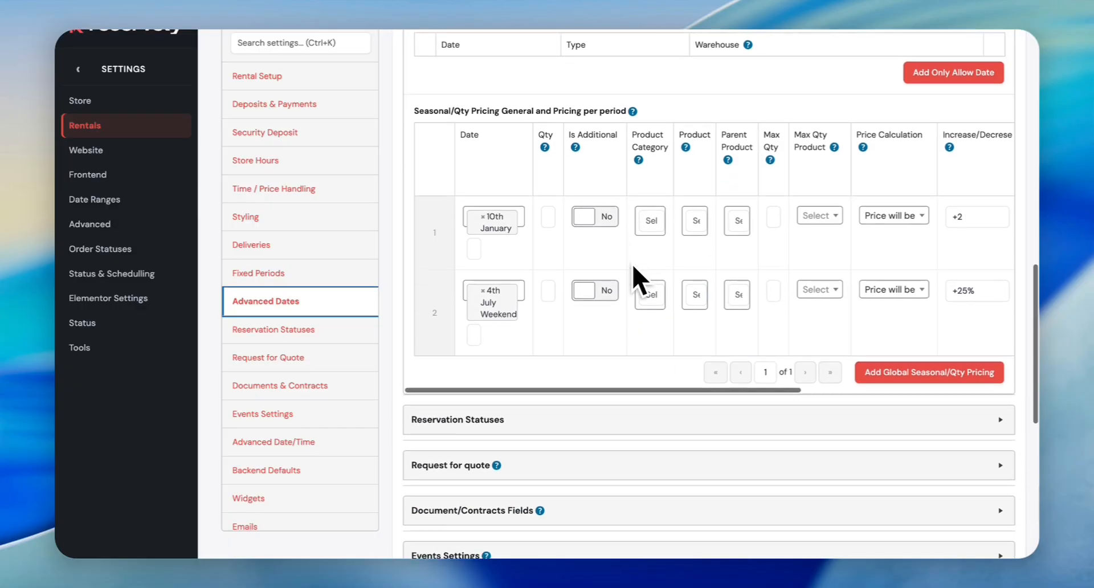
click(901, 383)
scroll(508, 283, down, 2)
click(505, 283)
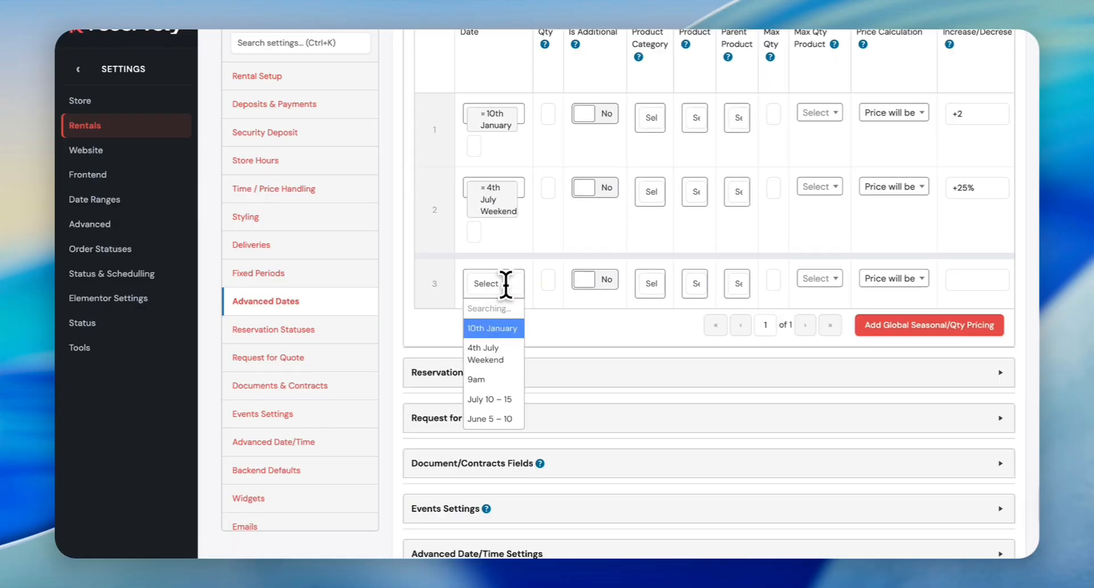
scroll(507, 416, down, 1)
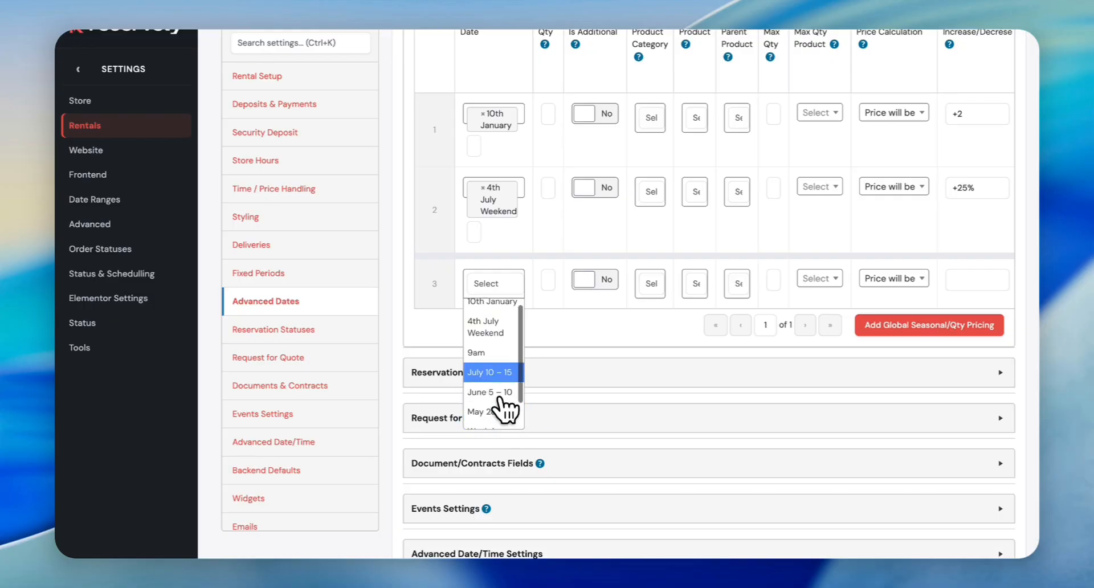
click(493, 374)
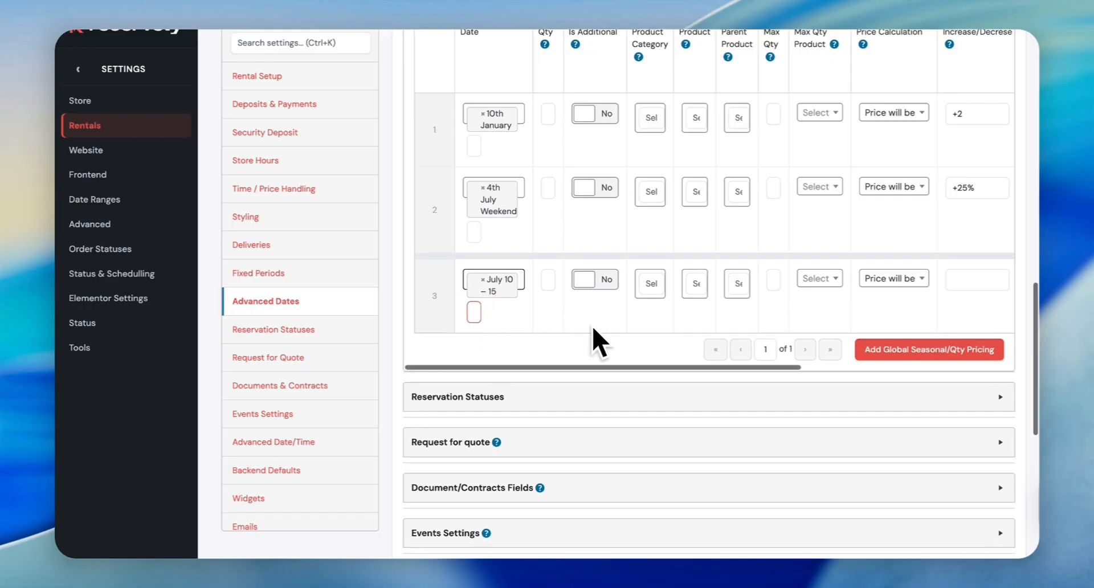
Step: Set the July 10 – 15 pricing row's increase/decrease to -20% and its period to 1d
scroll(594, 329, right, 5)
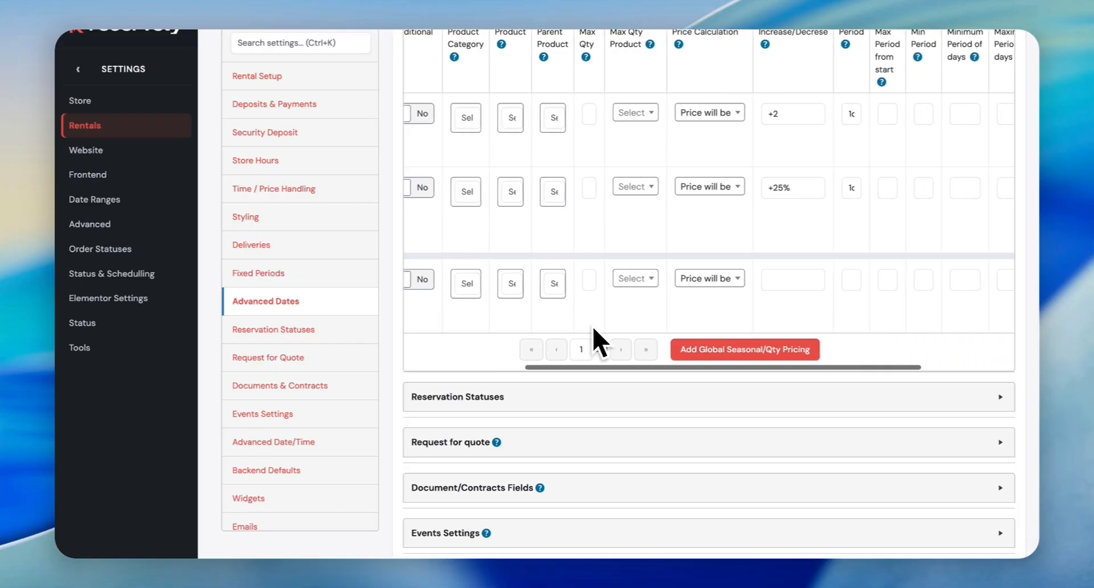
click(762, 285)
text(-)
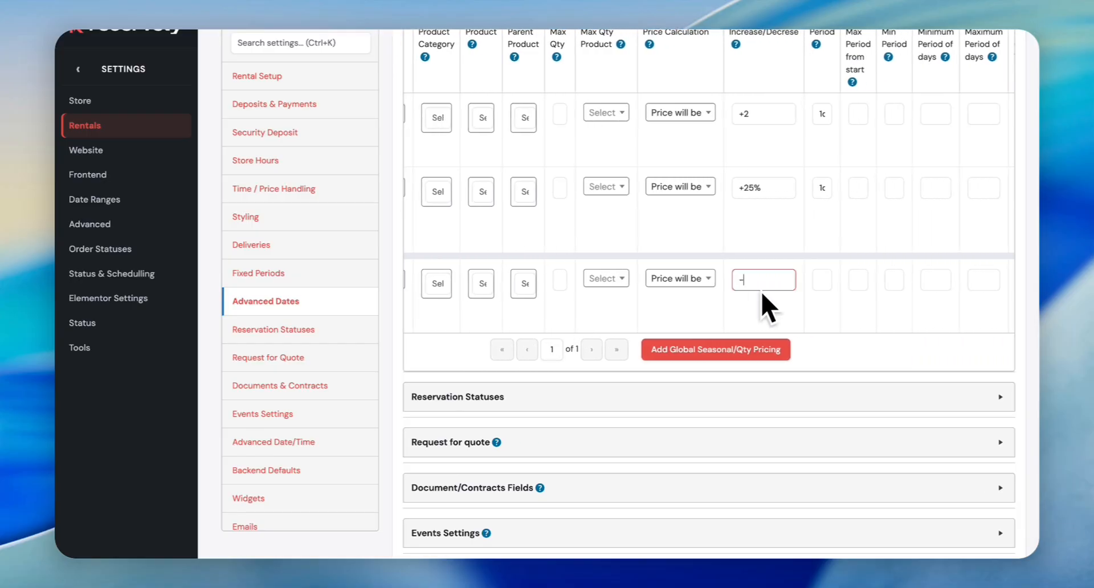
text(20%)
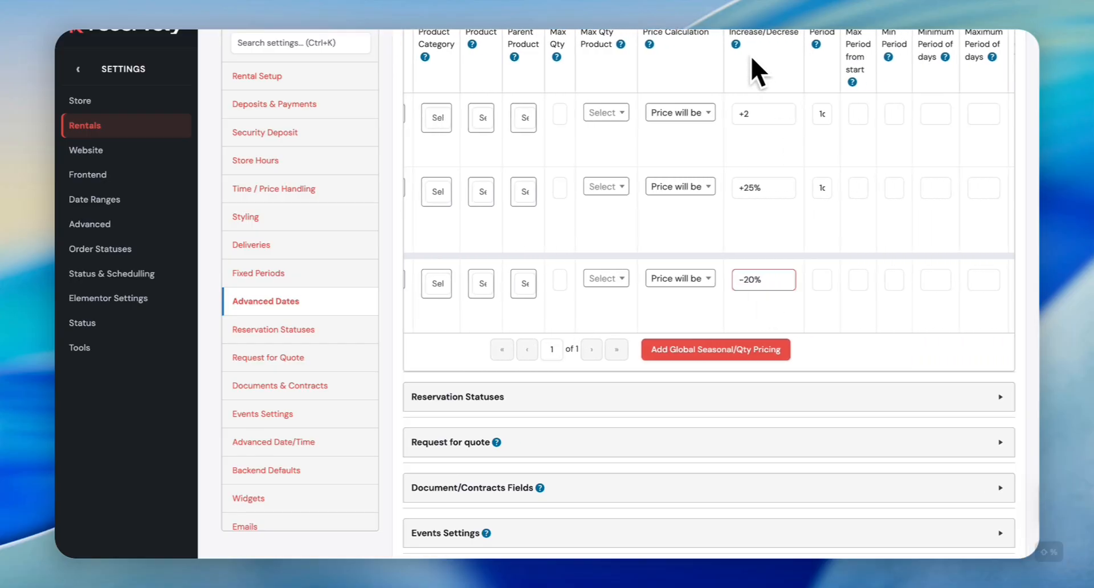
click(822, 280)
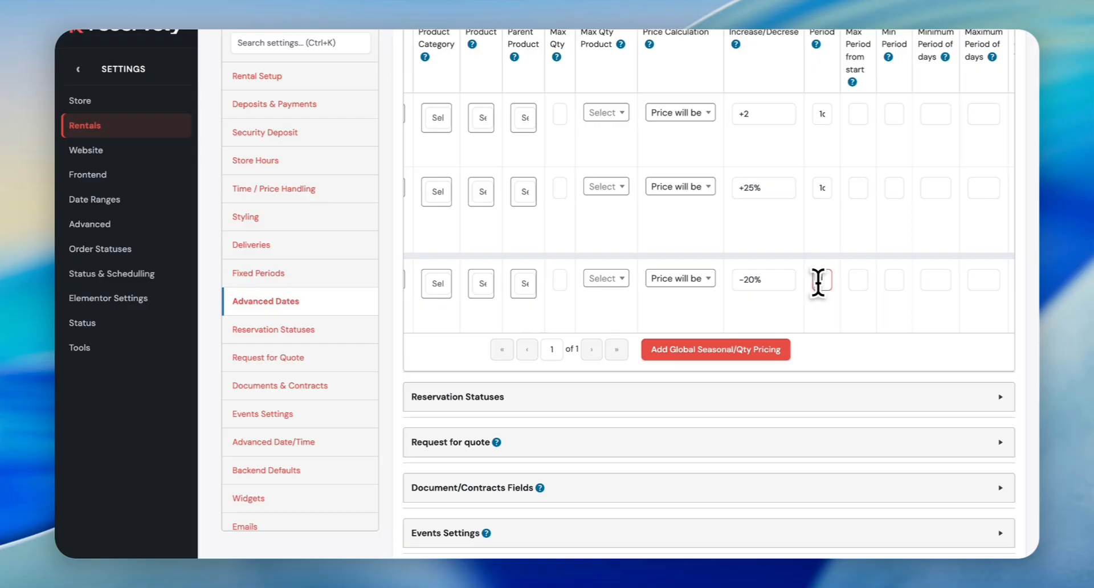
scroll(704, 314, left, 5)
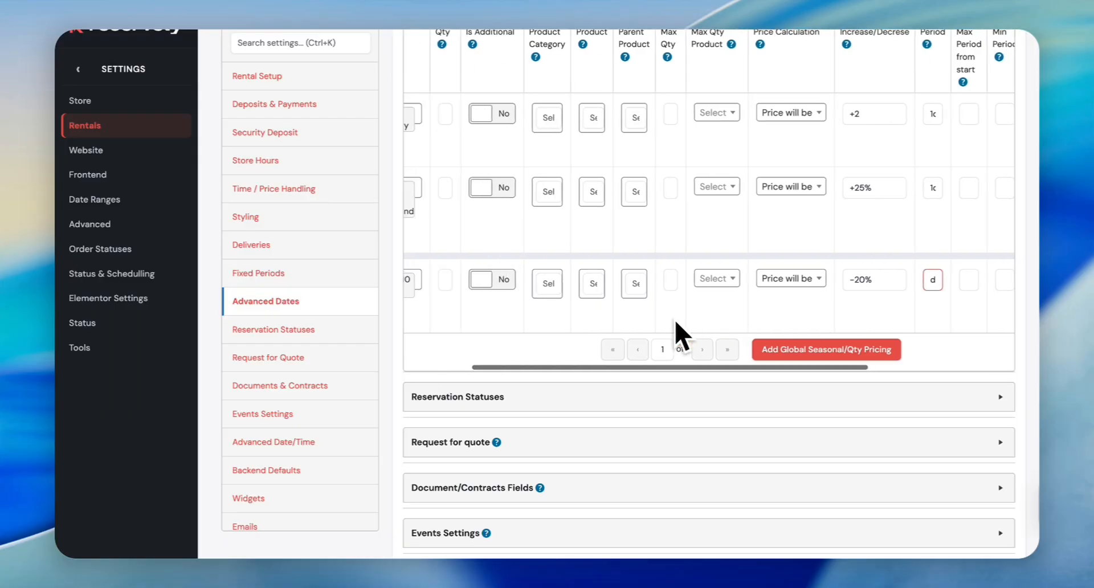
scroll(680, 331, right, 5)
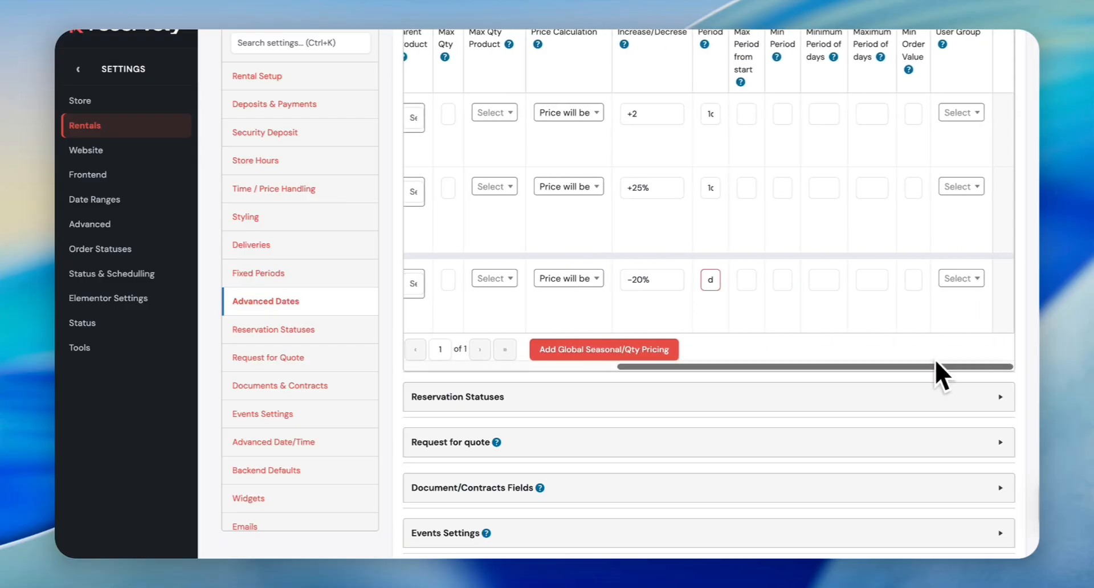
scroll(640, 324, down, 1)
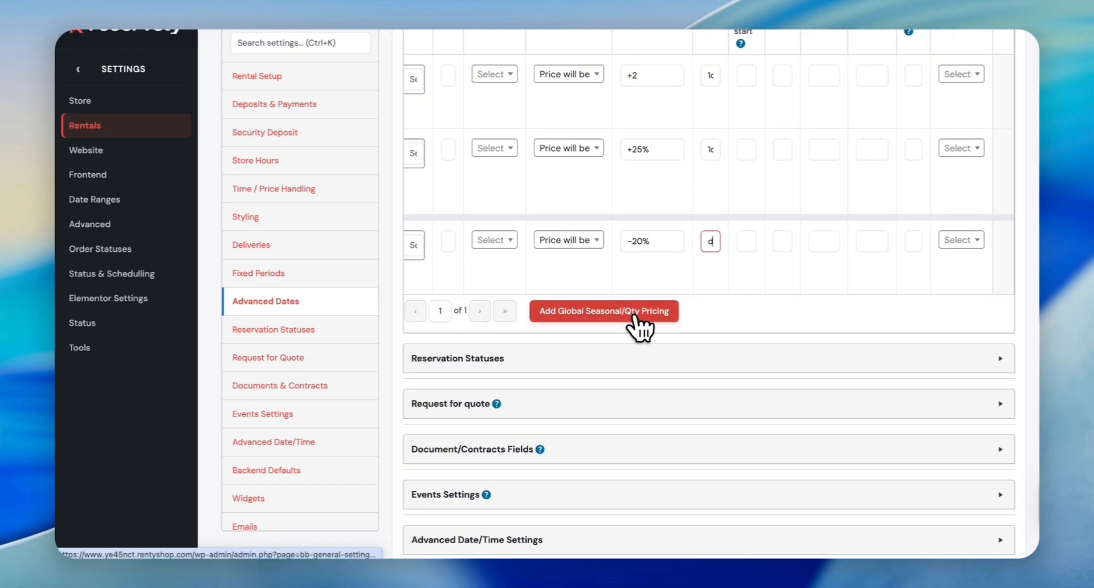
Step: Add another global seasonal pricing row and assign it the May 28-30 date range
click(635, 317)
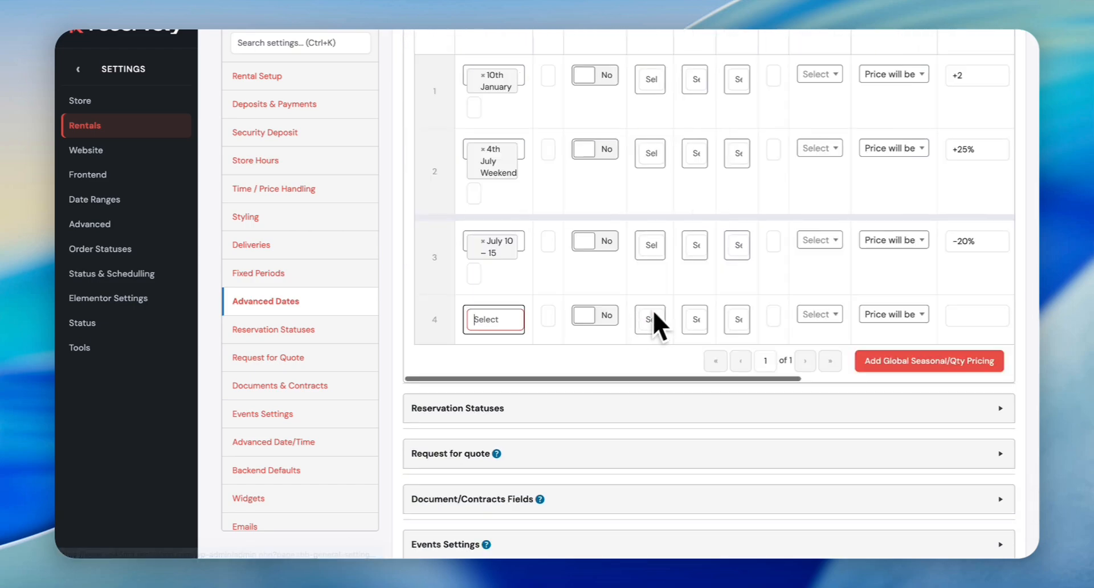
click(508, 320)
scroll(509, 330, down, 5)
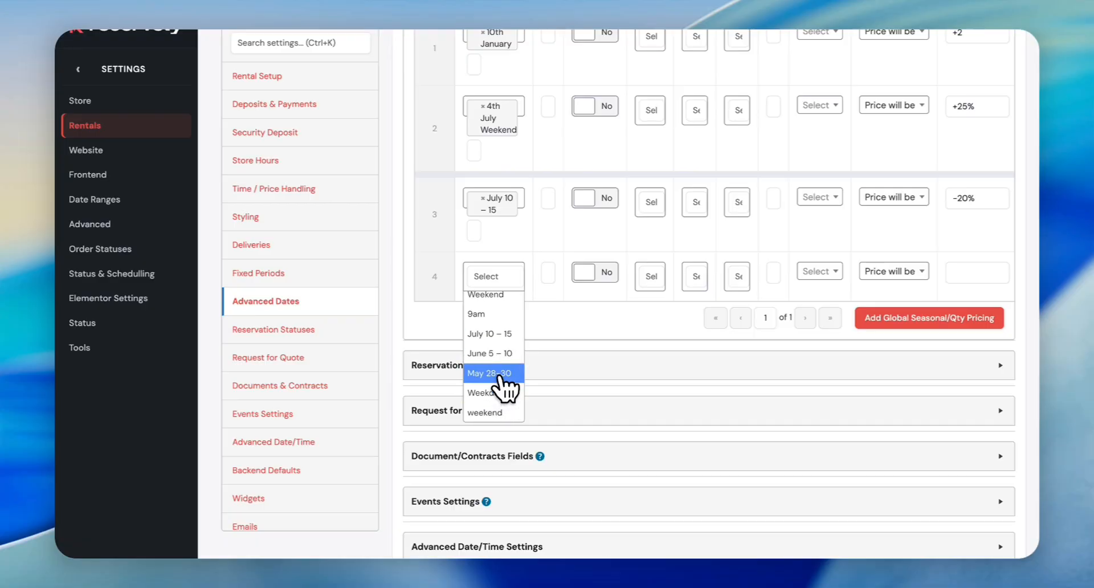
click(500, 375)
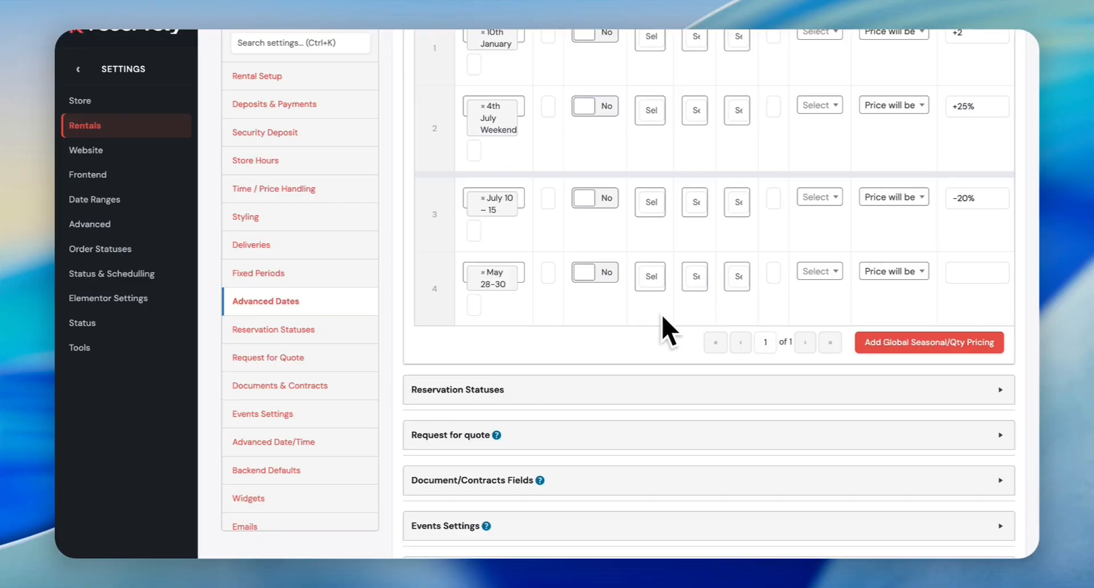
Step: Set the May 28-30 pricing row's increase/decrease to +10 and its period to 1d
scroll(667, 327, right, 5)
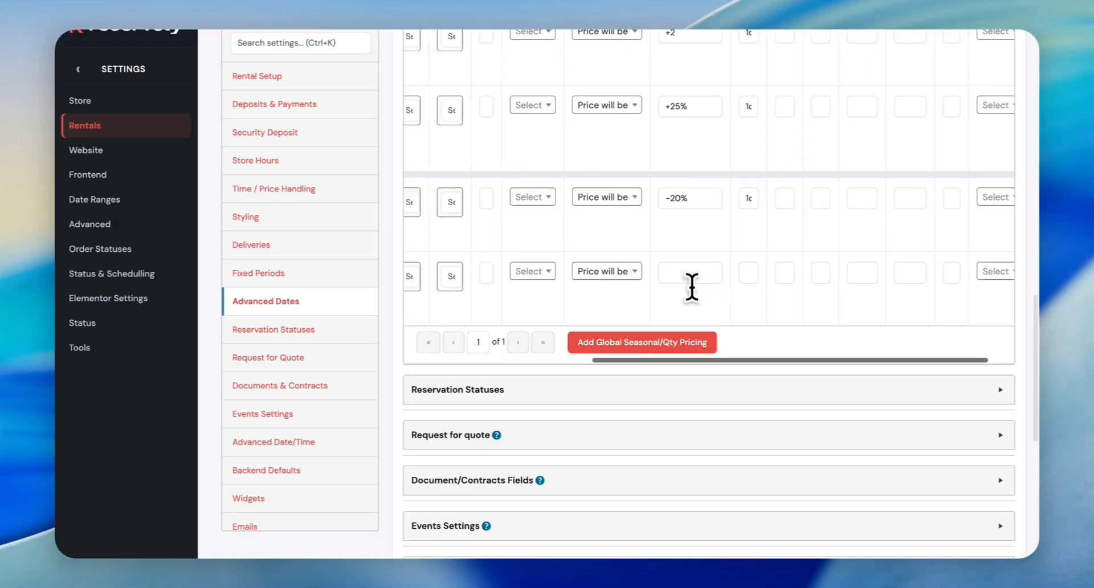
click(671, 272)
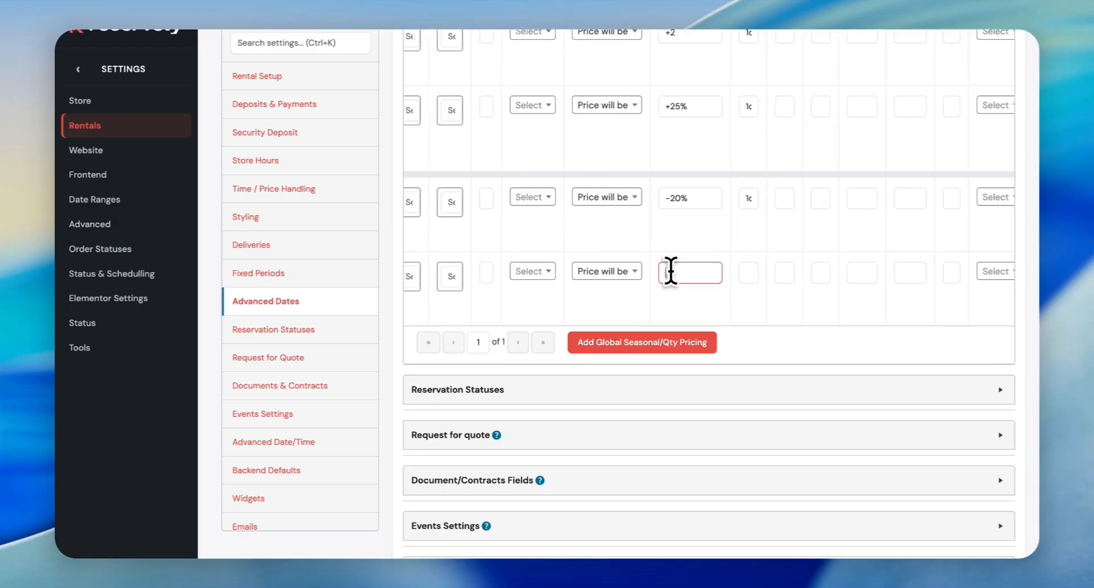
text(+10)
click(747, 276)
scroll(747, 276, left, 5)
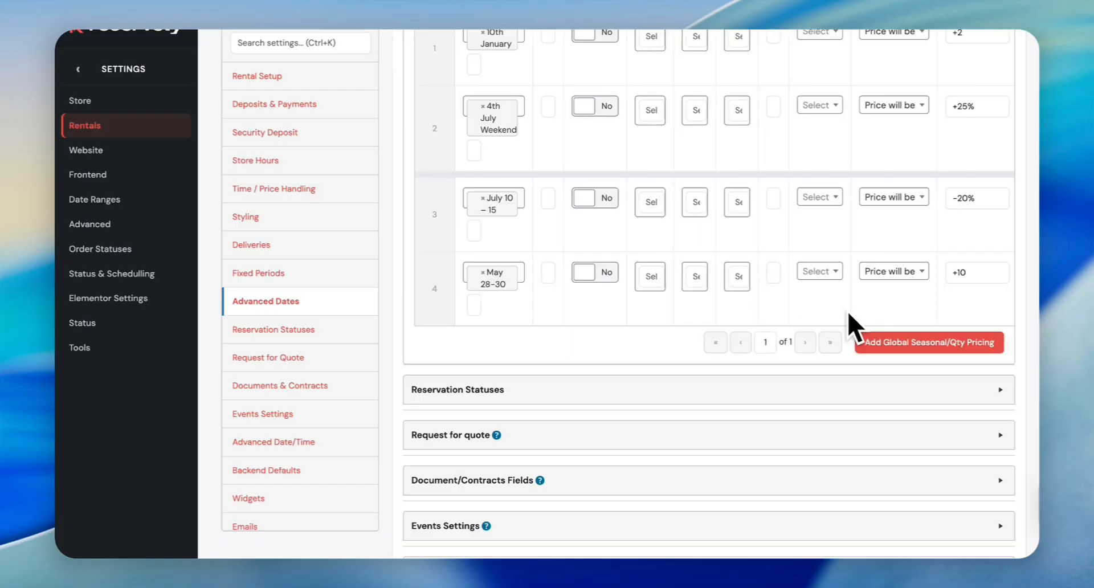
Step: Add a seasonal pricing row for June 5 – 10 with a -5 adjustment, fill in its period, and save the rental settings
click(947, 345)
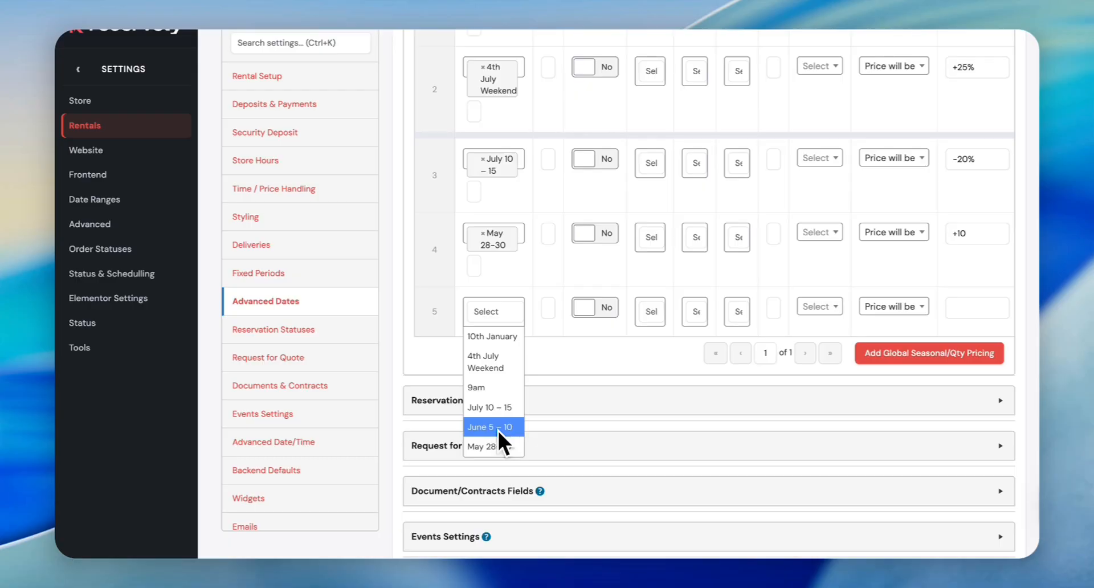
click(500, 428)
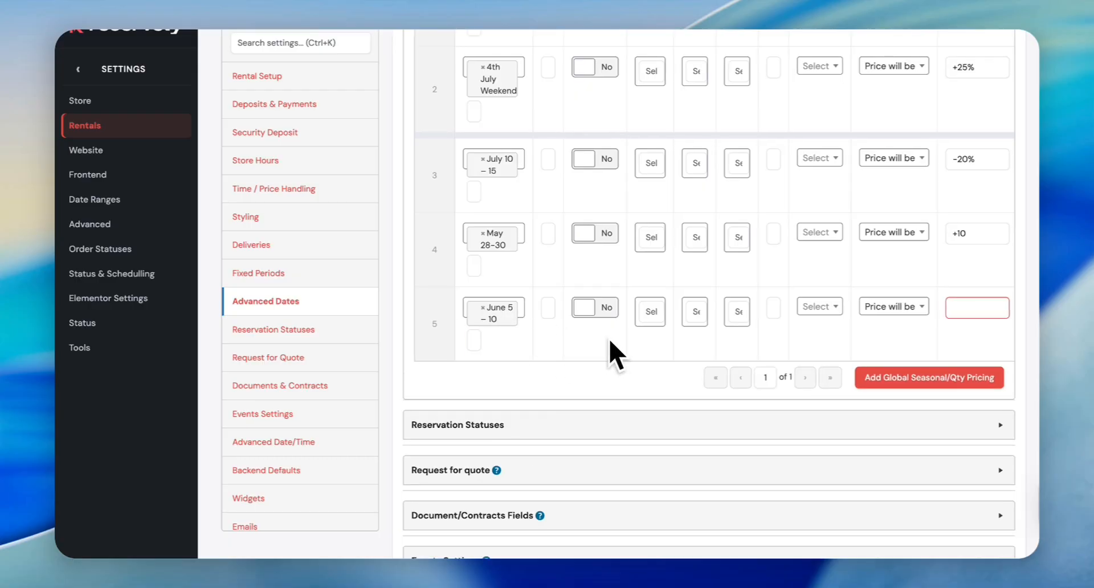
scroll(624, 344, right, 2)
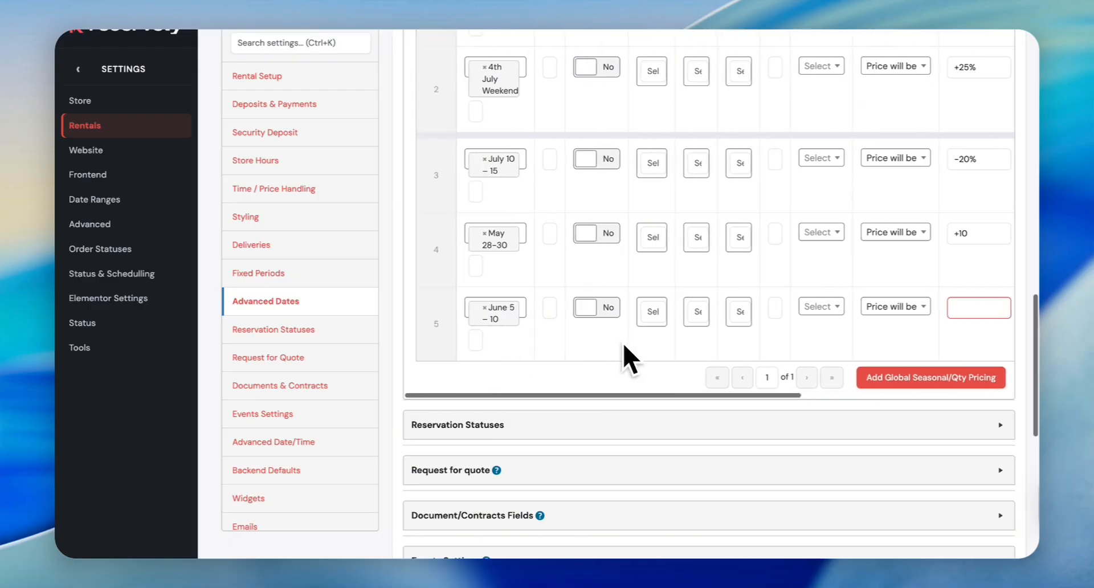
scroll(624, 356, right, 4)
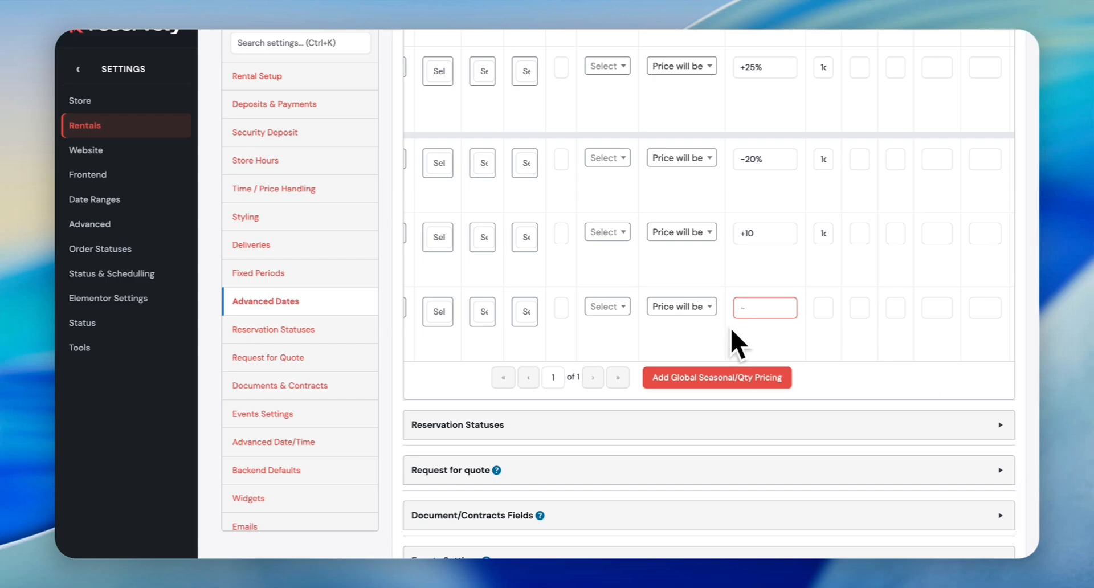
click(829, 308)
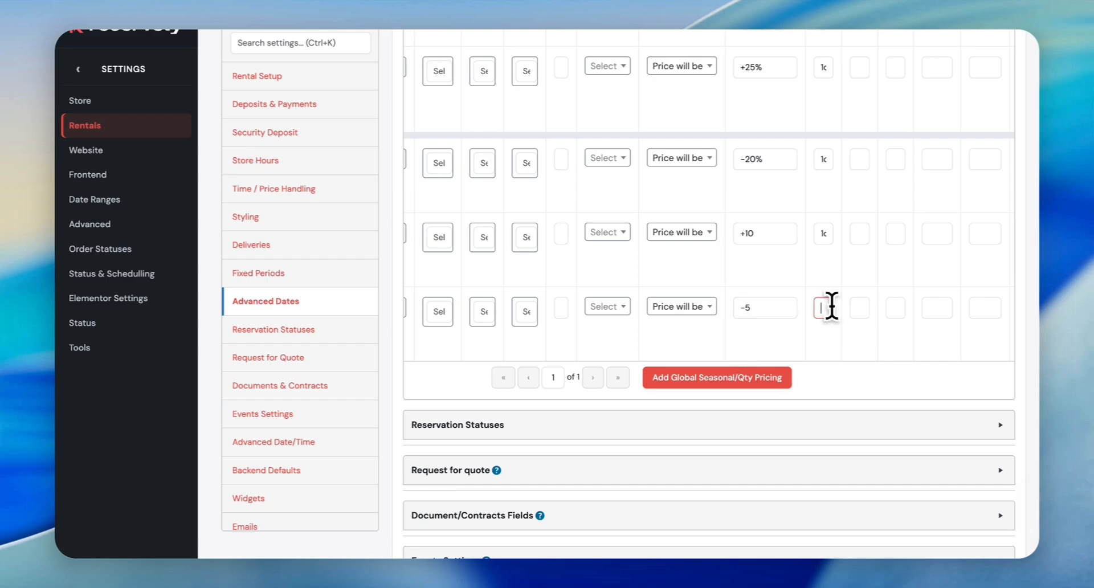
scroll(884, 283, up, 15)
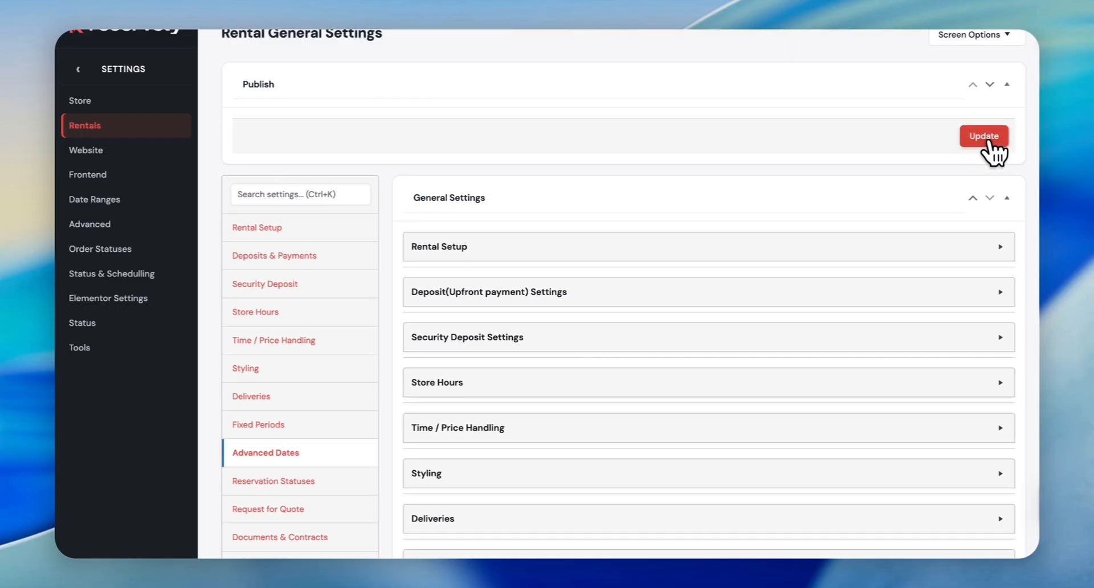
click(989, 142)
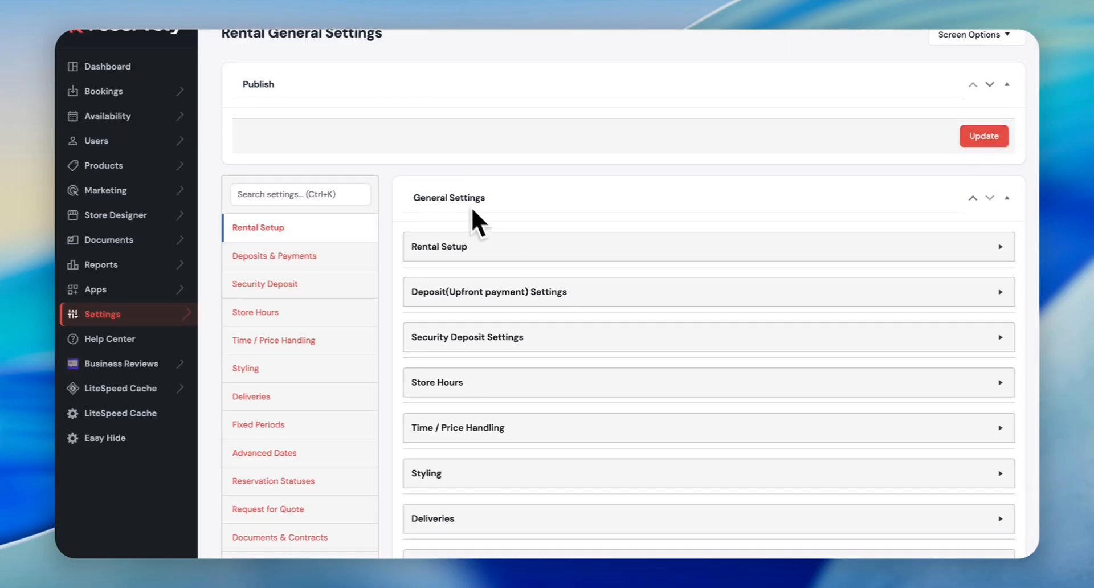
Step: Switch to the storefront, open the Keystone Premiere rental, and check the price of a one-day booking starting July 10, 2026
click(295, 19)
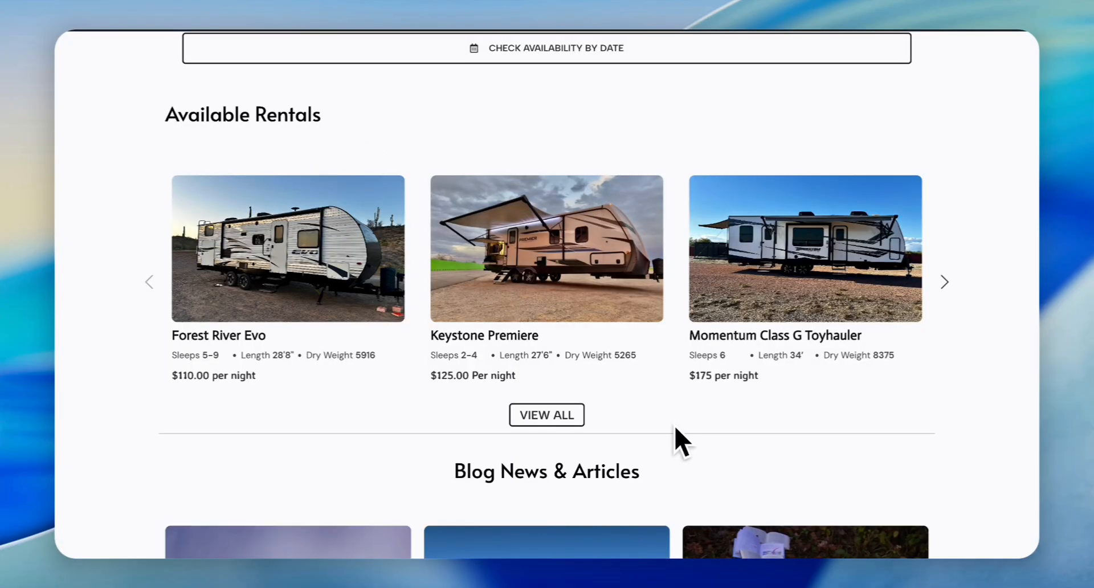
click(611, 270)
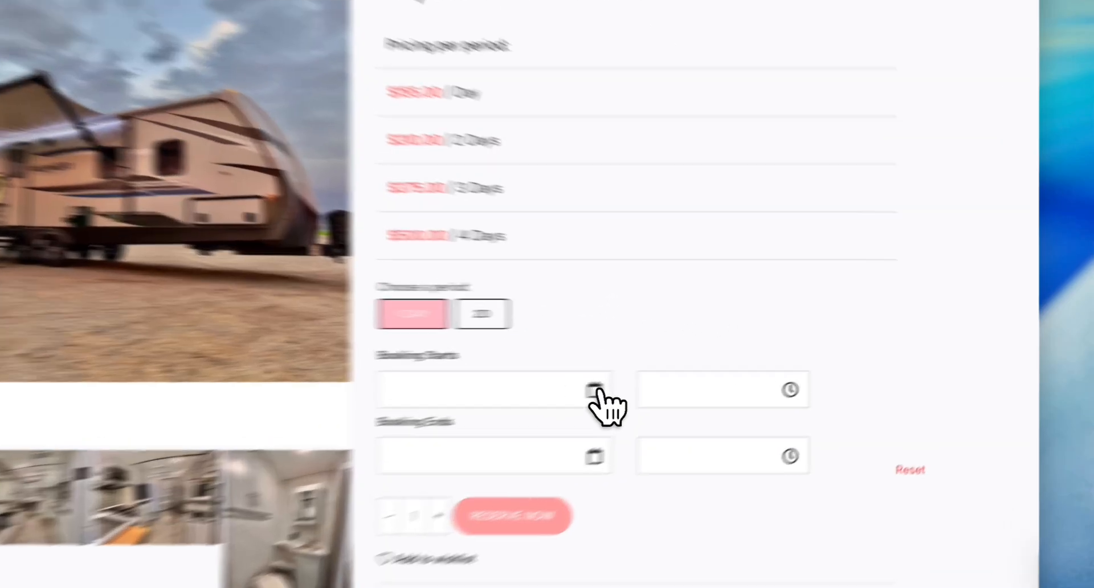
click(594, 391)
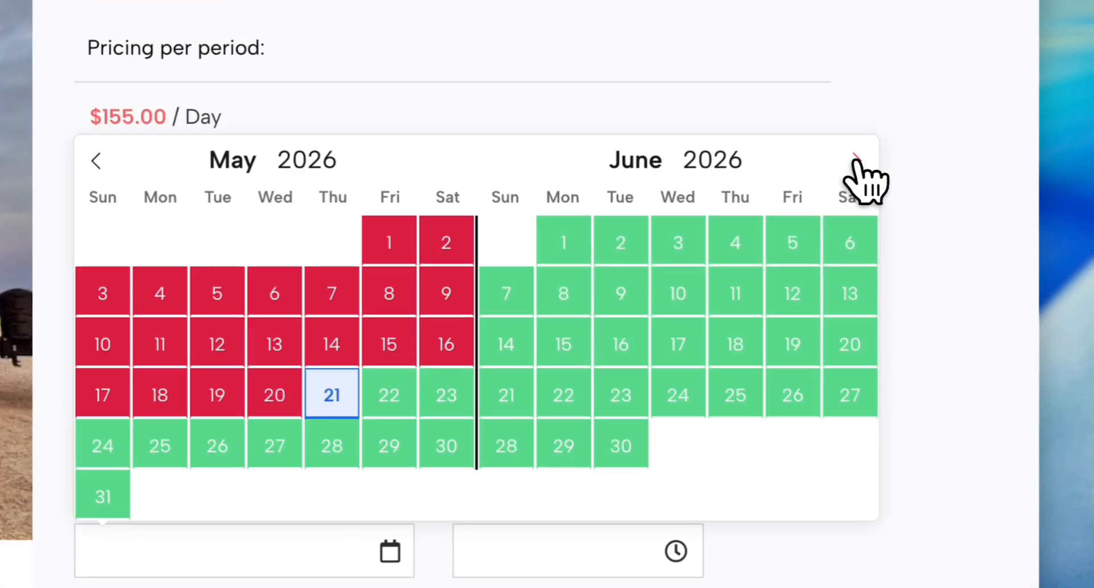
click(855, 160)
scroll(758, 391, down, 2)
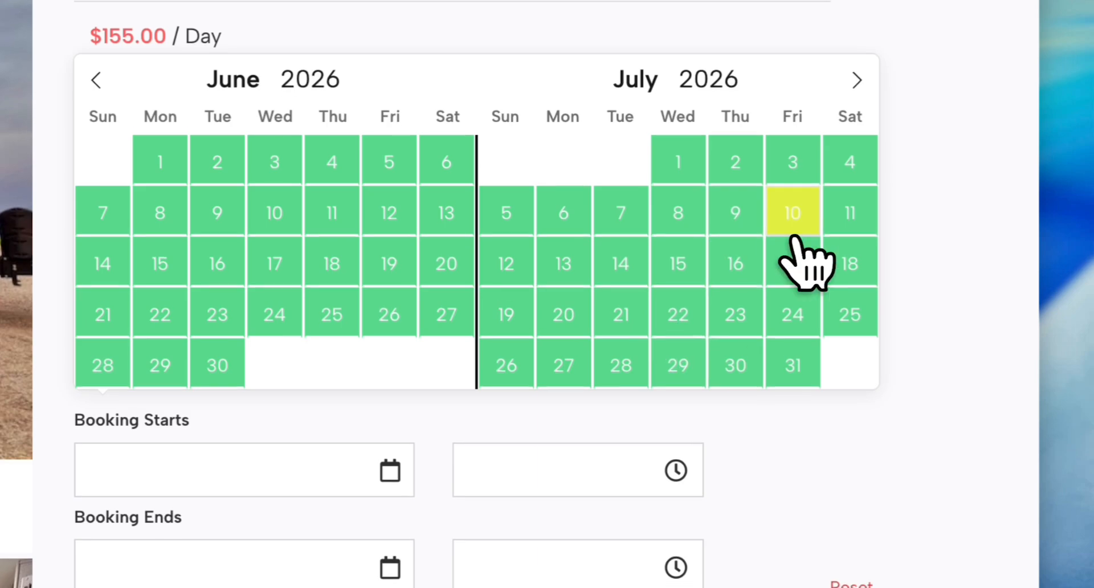
click(792, 230)
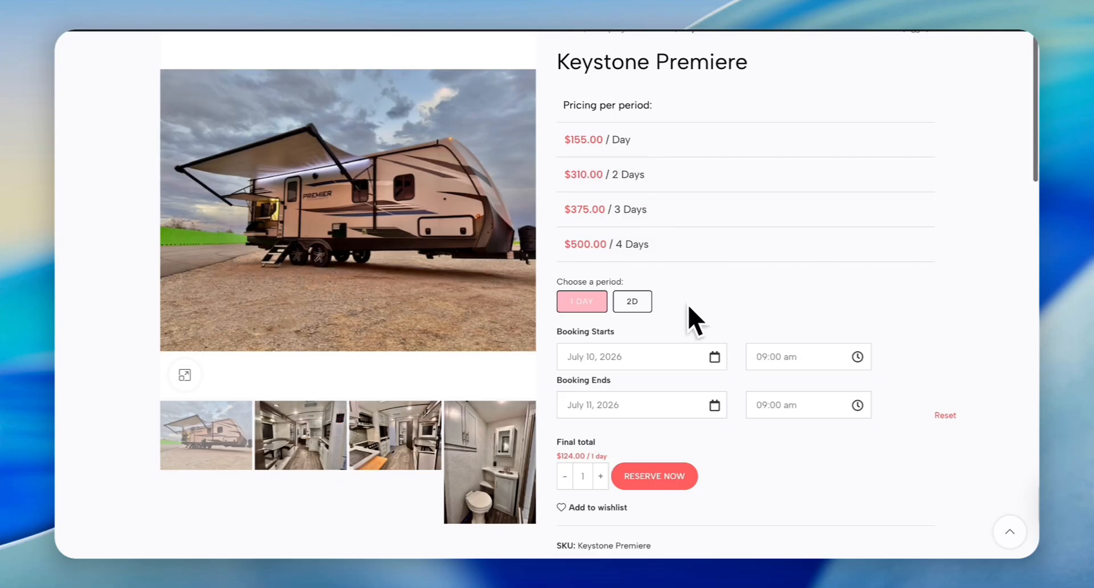
scroll(689, 307, down, 1)
scroll(688, 308, up, 1)
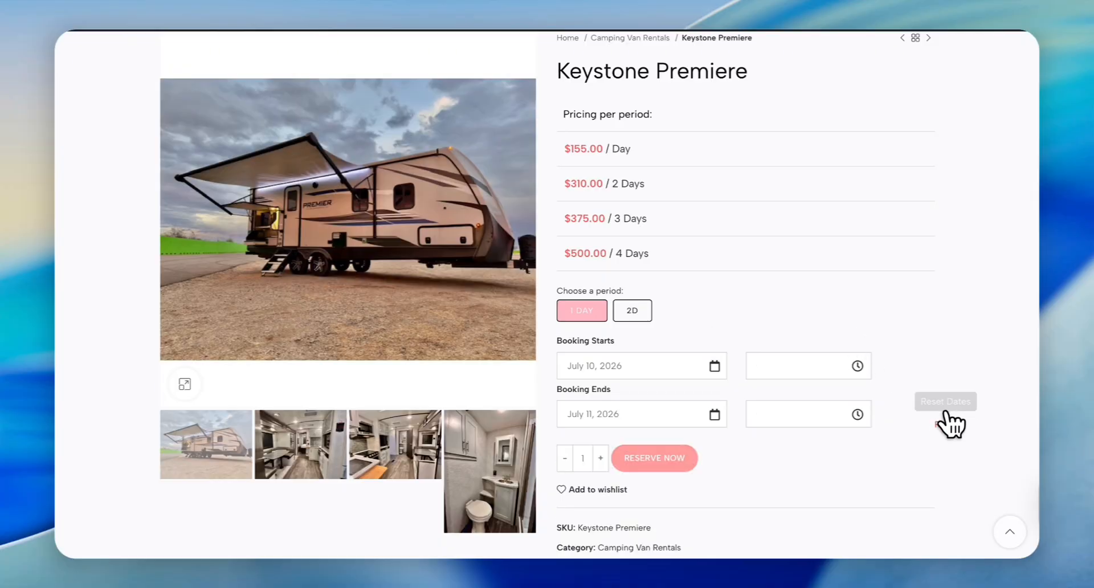
Step: Reset the booking dates and check the Keystone Premiere's one-day price for a booking starting May 28, 2026
click(946, 425)
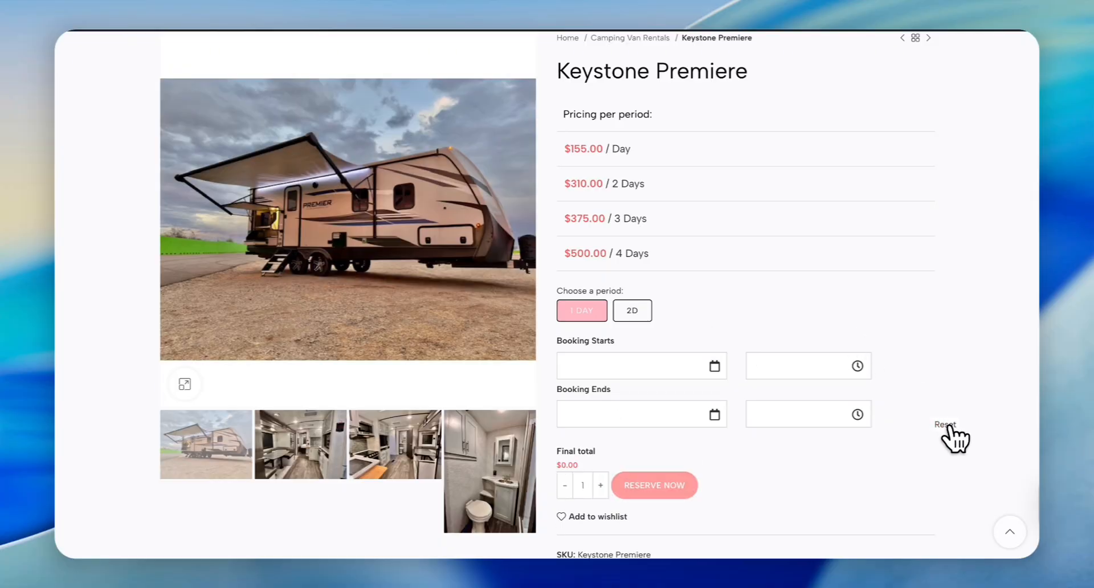
click(716, 366)
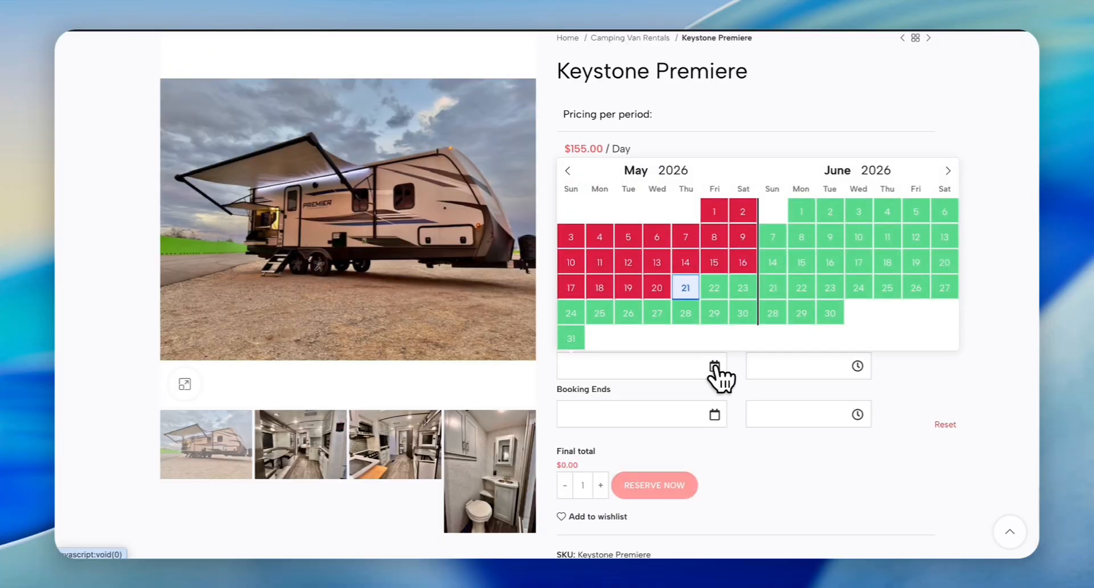
click(687, 316)
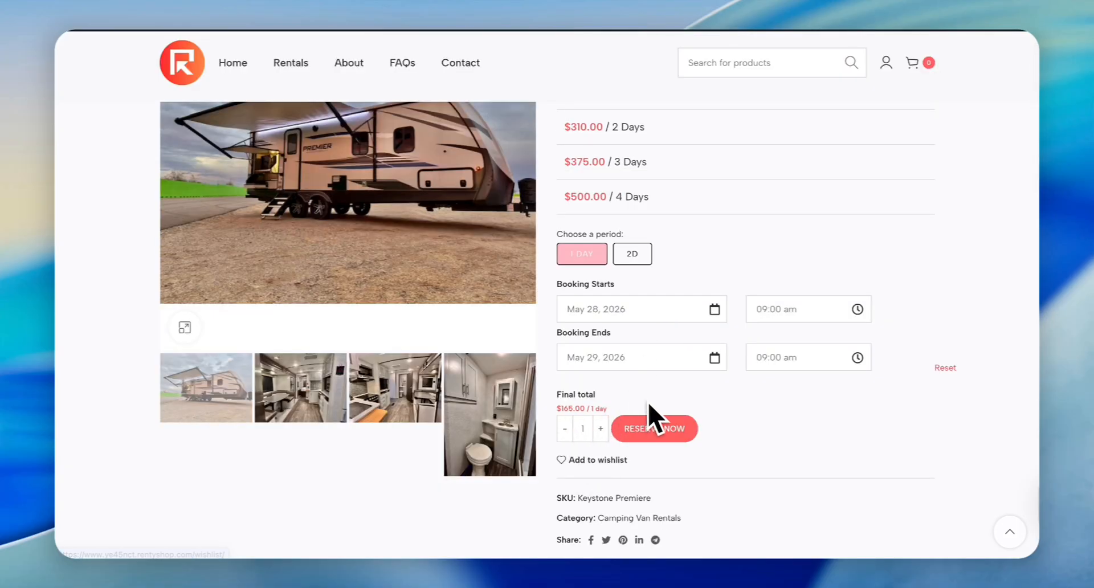
scroll(652, 403, up, 5)
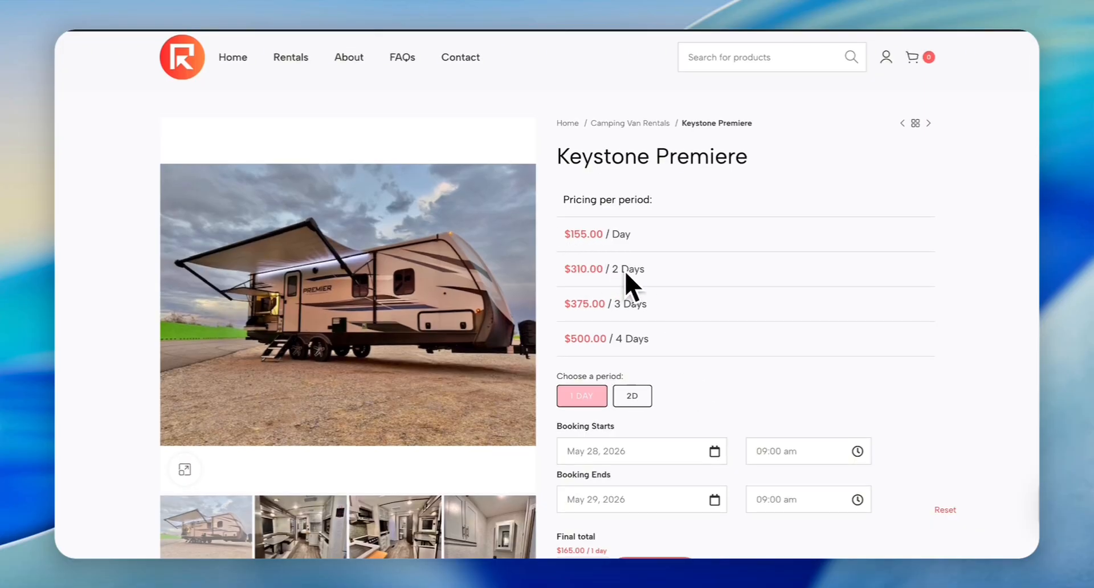
Step: Reset the booking dates and compare the one-day price for a booking starting June 5, 2026 with the Keystone Premiere's standard period pricing
scroll(735, 314, down, 2)
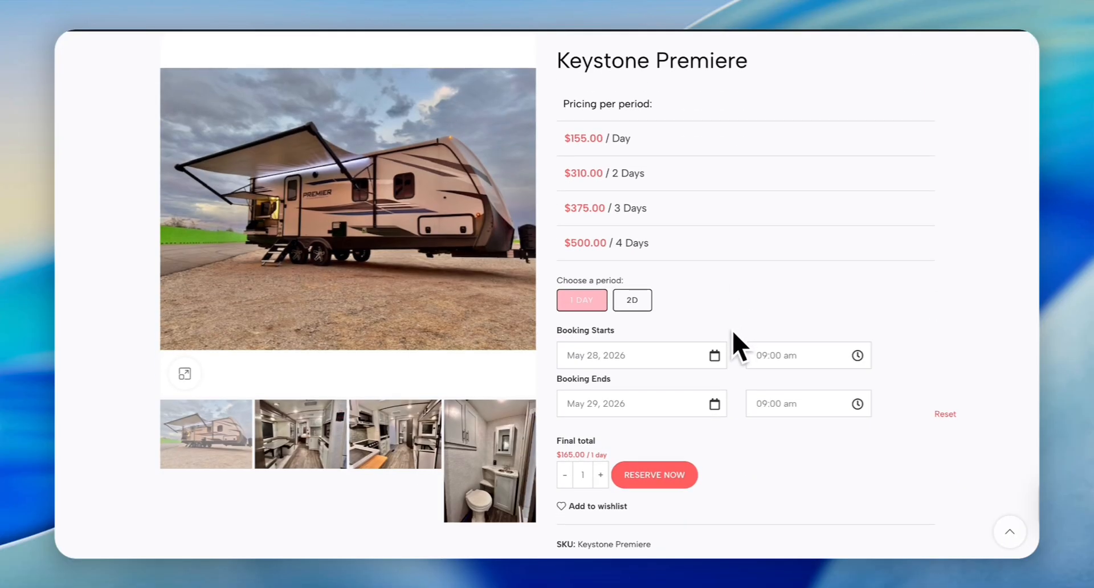
scroll(732, 341, down, 1)
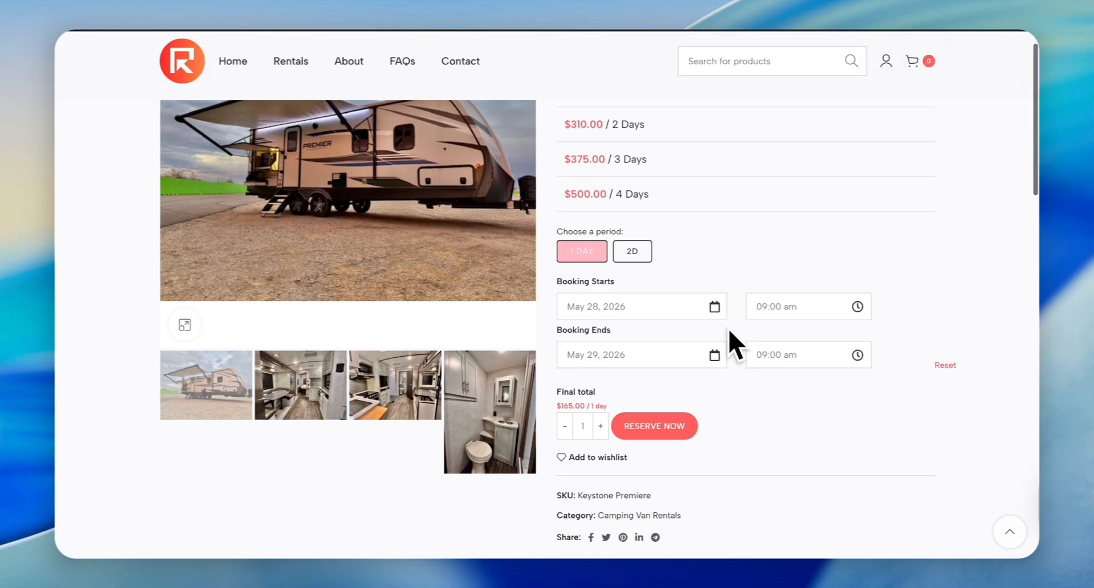
click(945, 365)
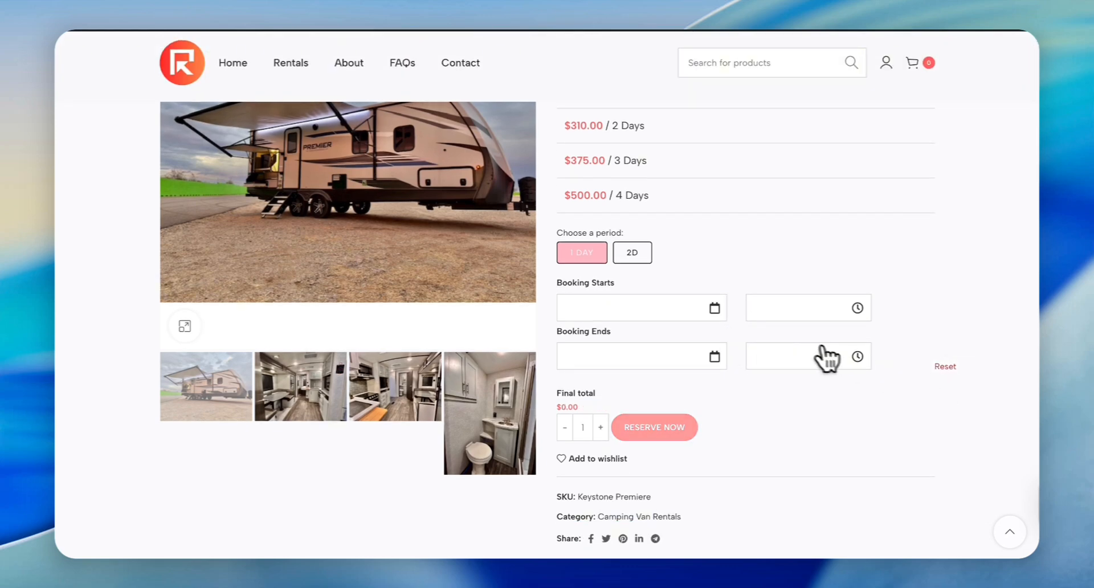
click(716, 311)
scroll(803, 319, down, 1)
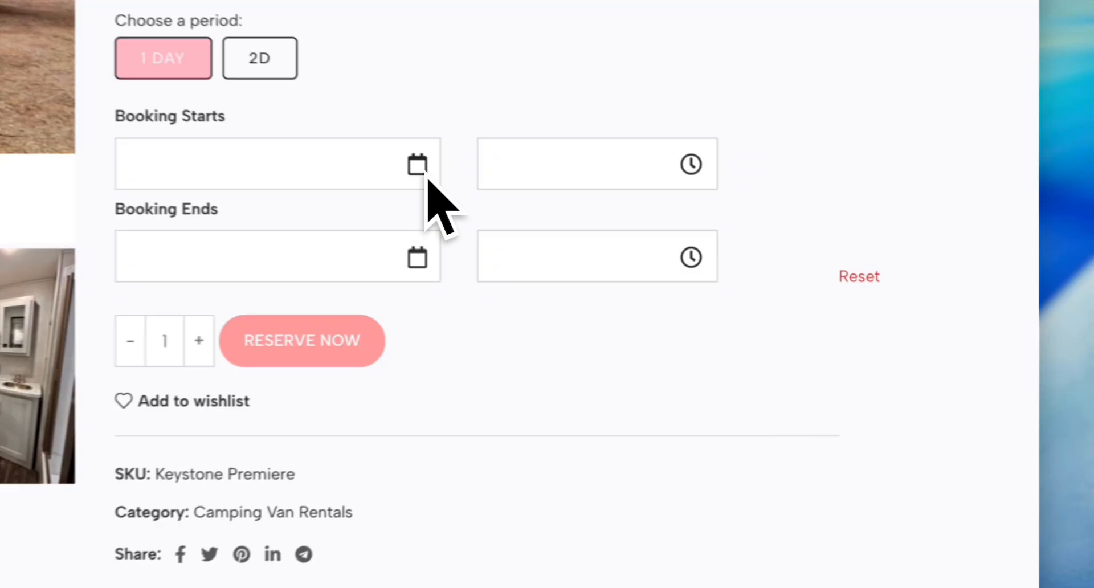
click(715, 234)
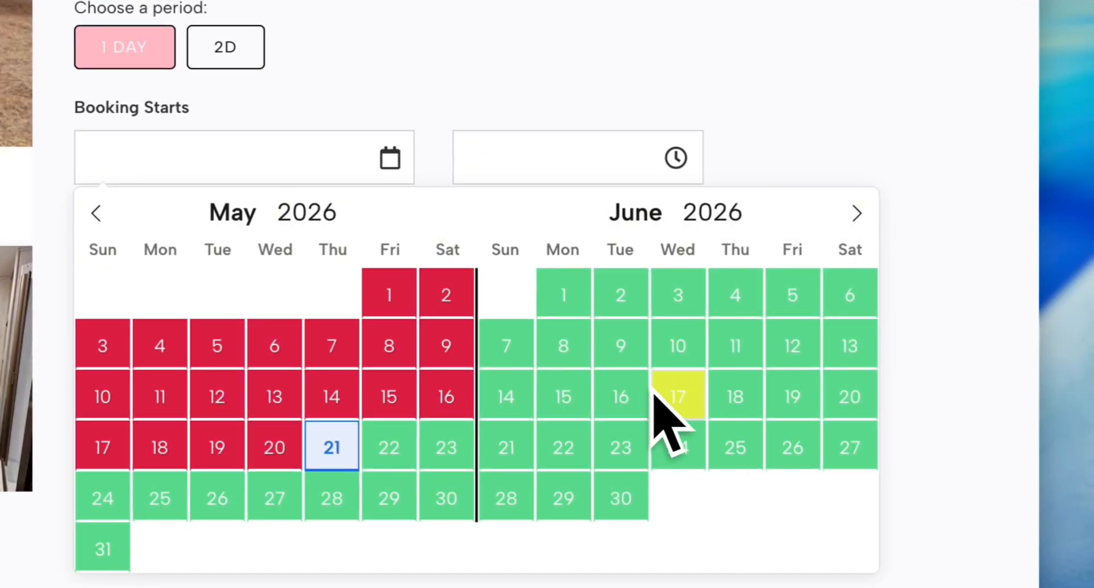
click(789, 309)
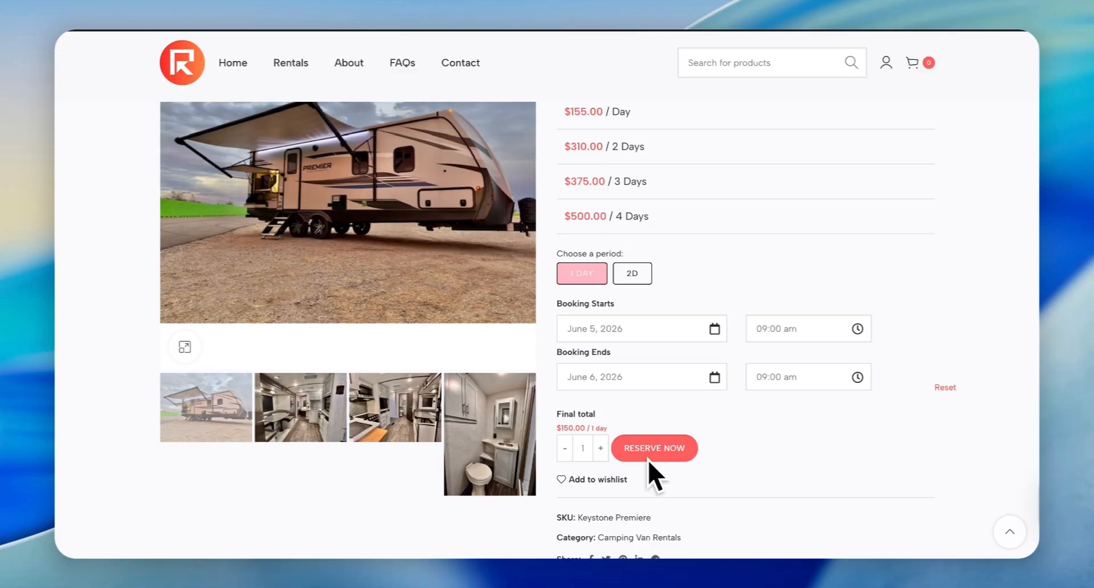
scroll(664, 417, up, 2)
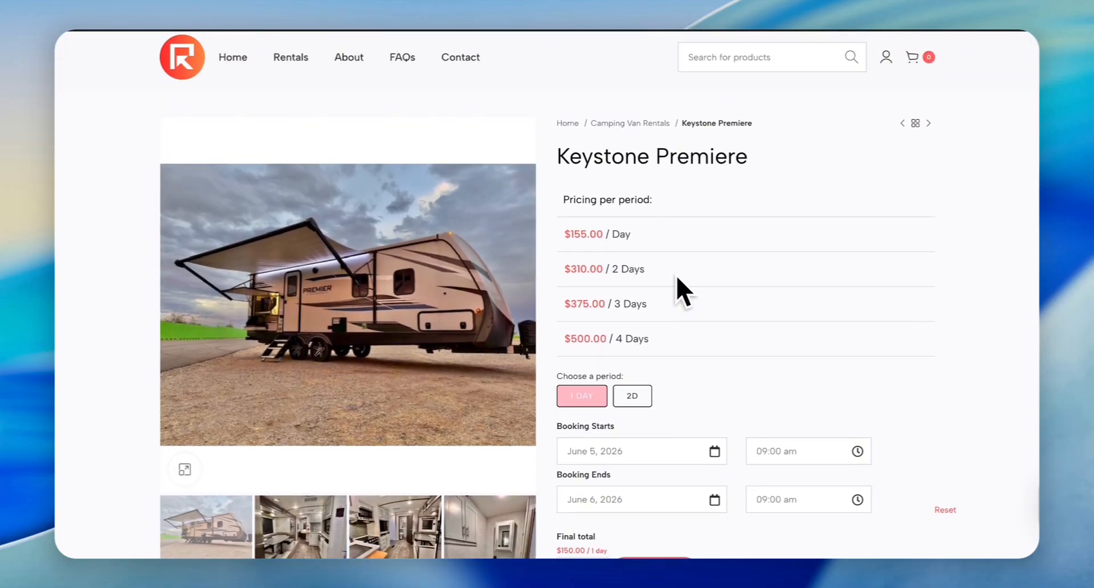
scroll(682, 290, down, 2)
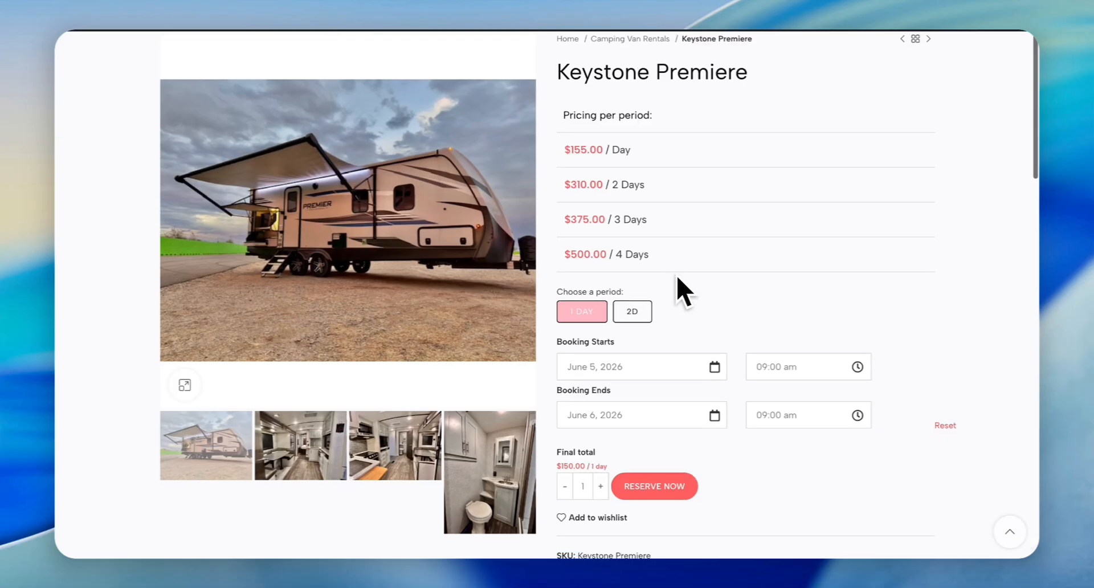
scroll(682, 290, up, 1)
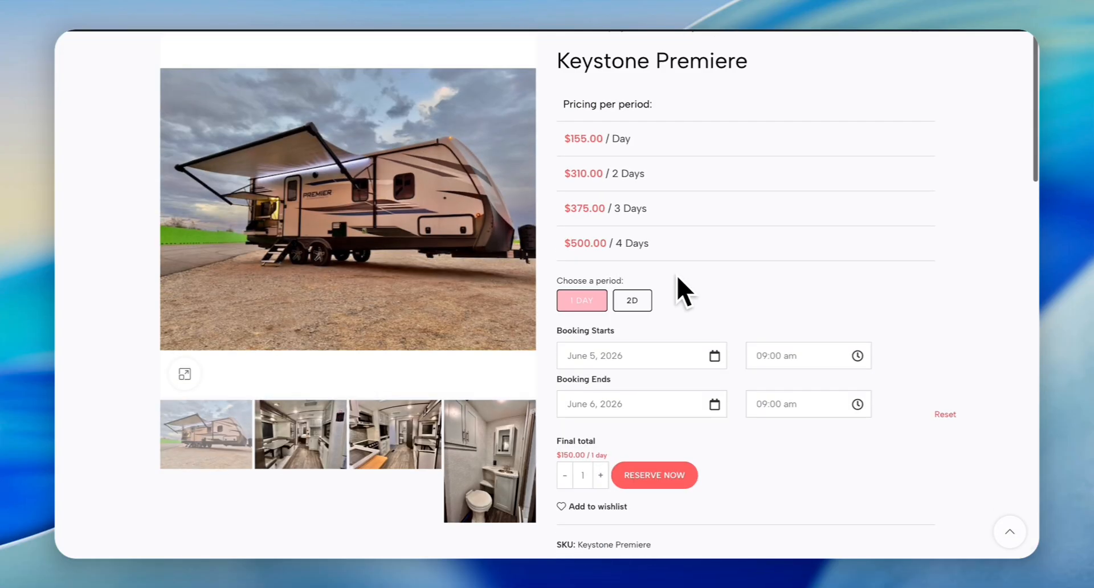